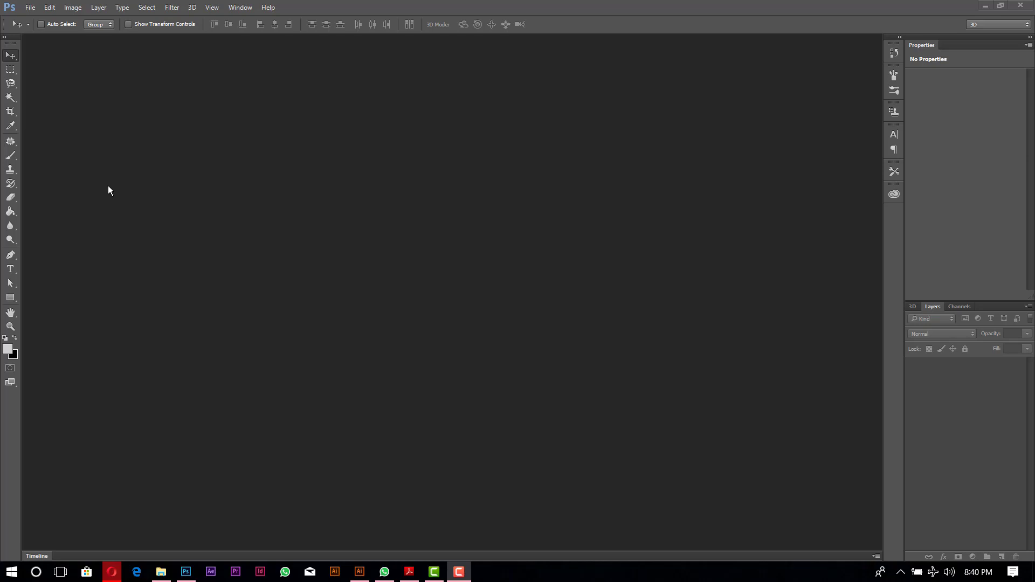
Step: Open Edit > Preferences > 3D, showing 2032 MB of VRAM allotted for 3D
click(51, 7)
click(58, 9)
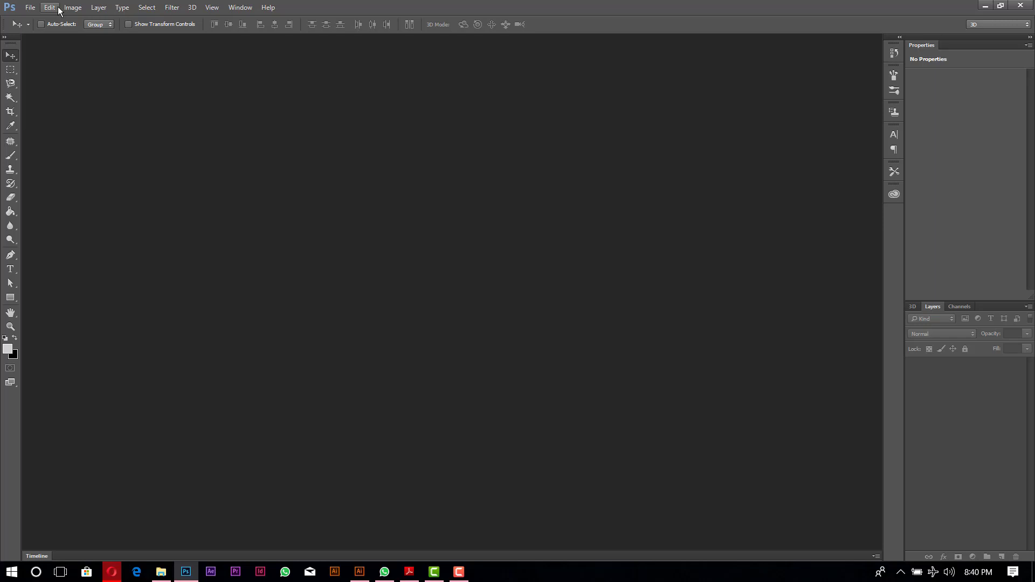
click(58, 8)
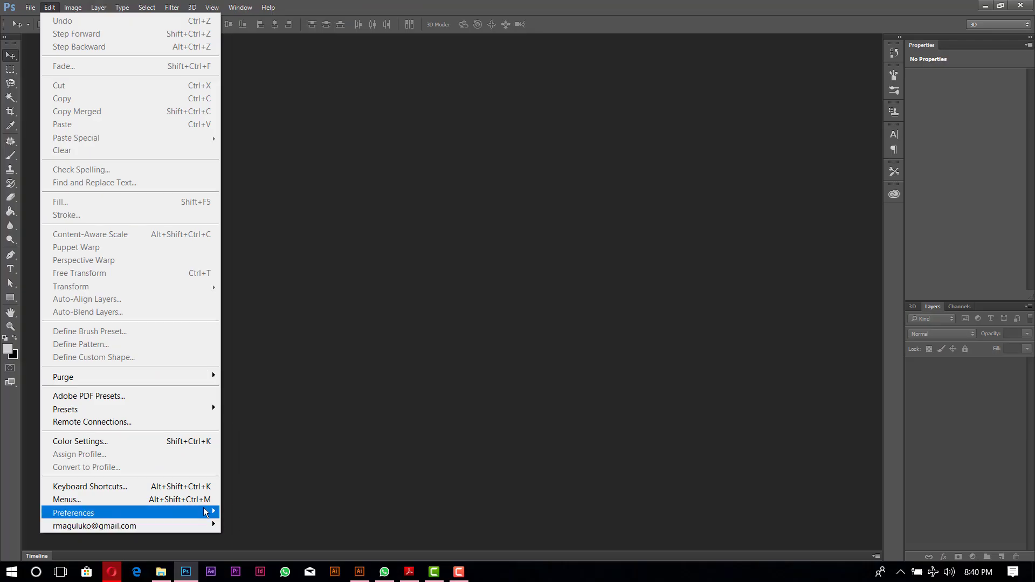
mouse_move(206, 512)
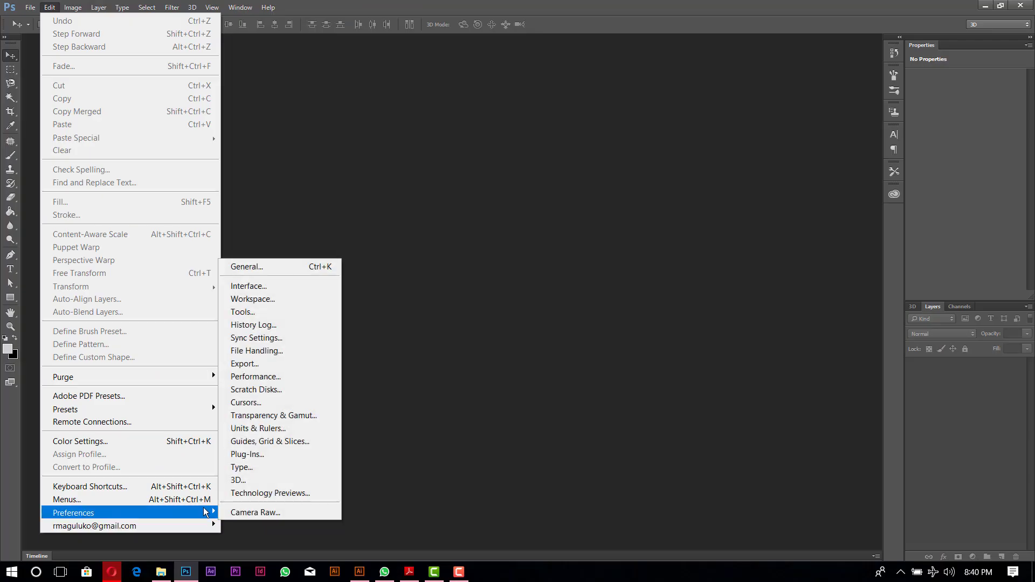
click(260, 480)
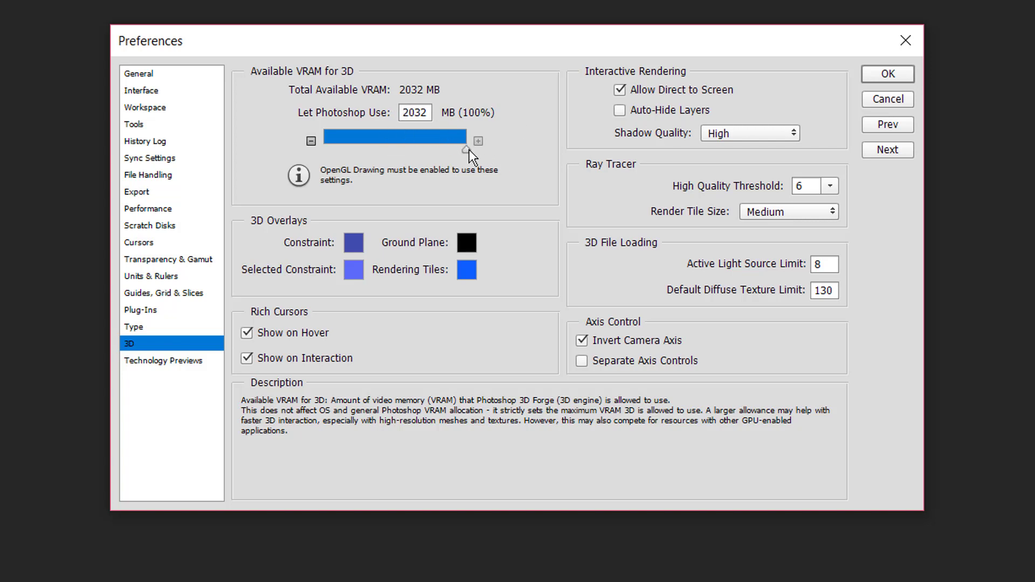
mouse_move(466, 150)
mouse_down()
mouse_move(453, 150)
mouse_move(484, 153)
mouse_up()
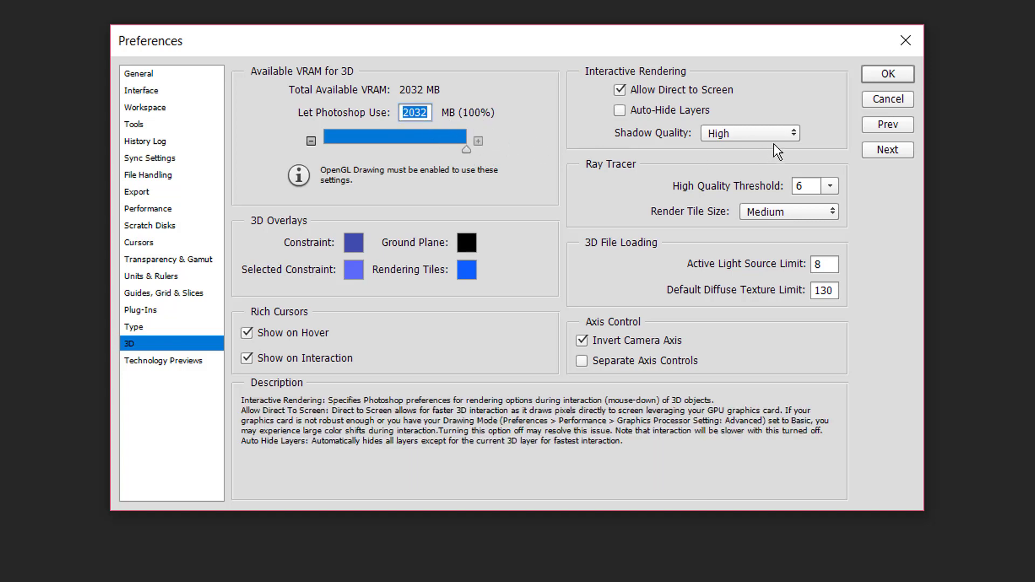
click(728, 135)
click(729, 183)
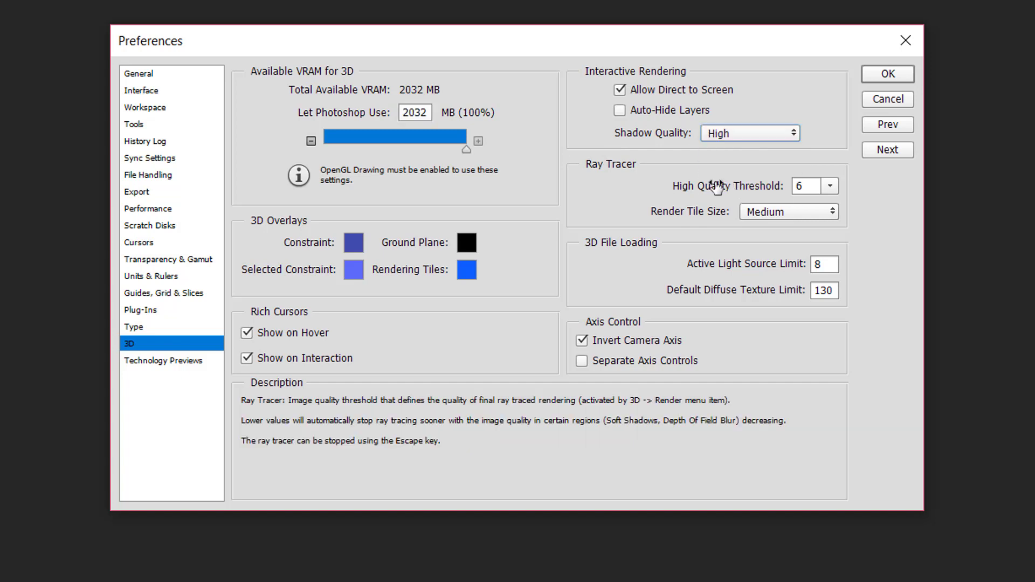
click(760, 131)
click(760, 131)
Step: Set the ray tracer High Quality Threshold slider to 5, then view the Performance preferences
click(829, 189)
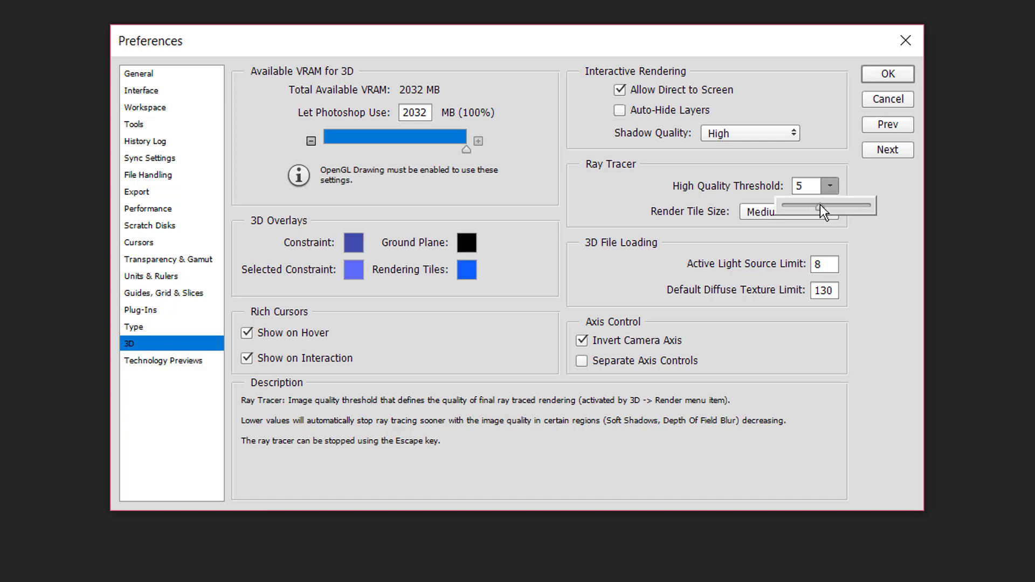
drag(821, 205, 872, 205)
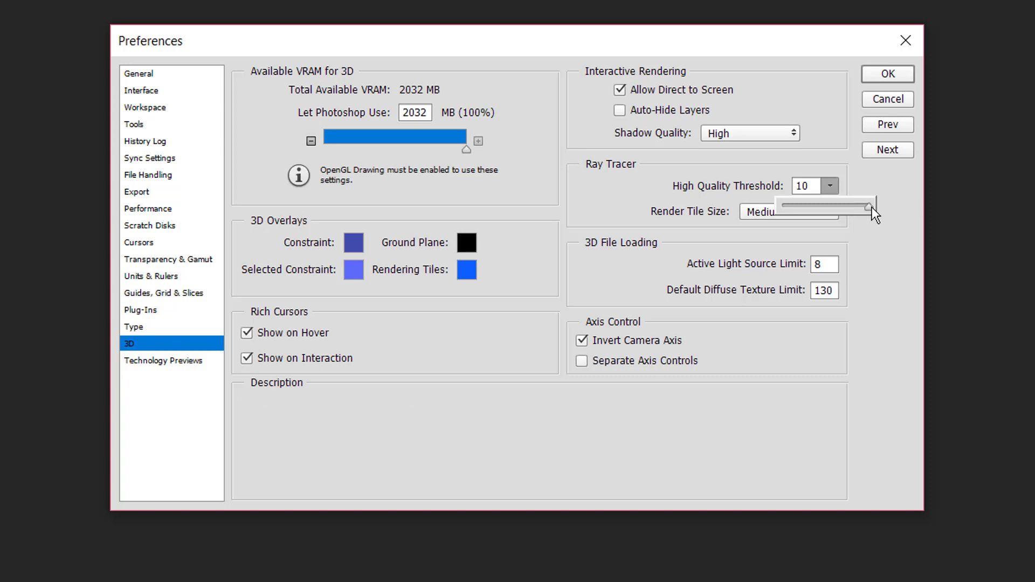
drag(872, 209, 843, 210)
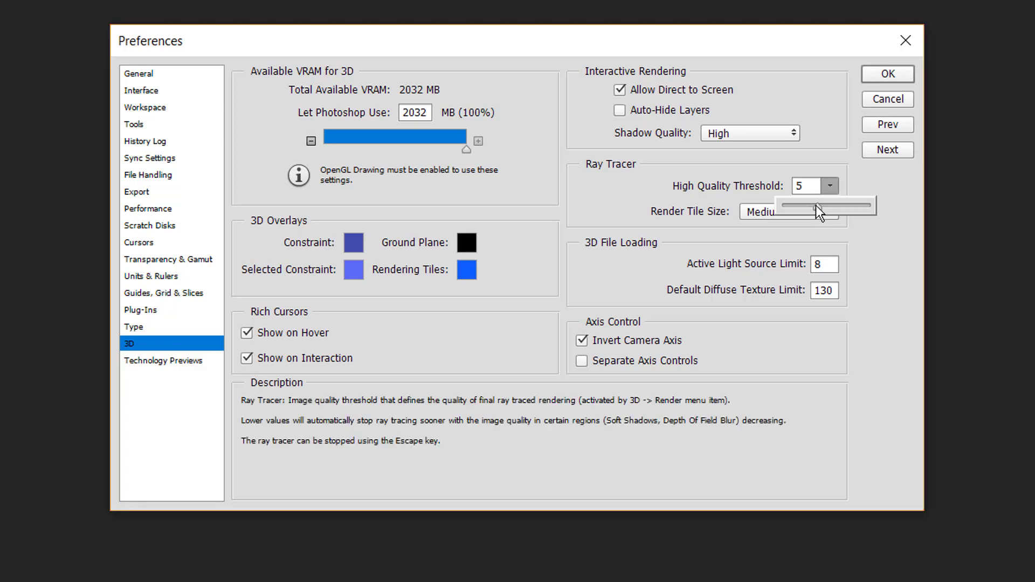
click(846, 235)
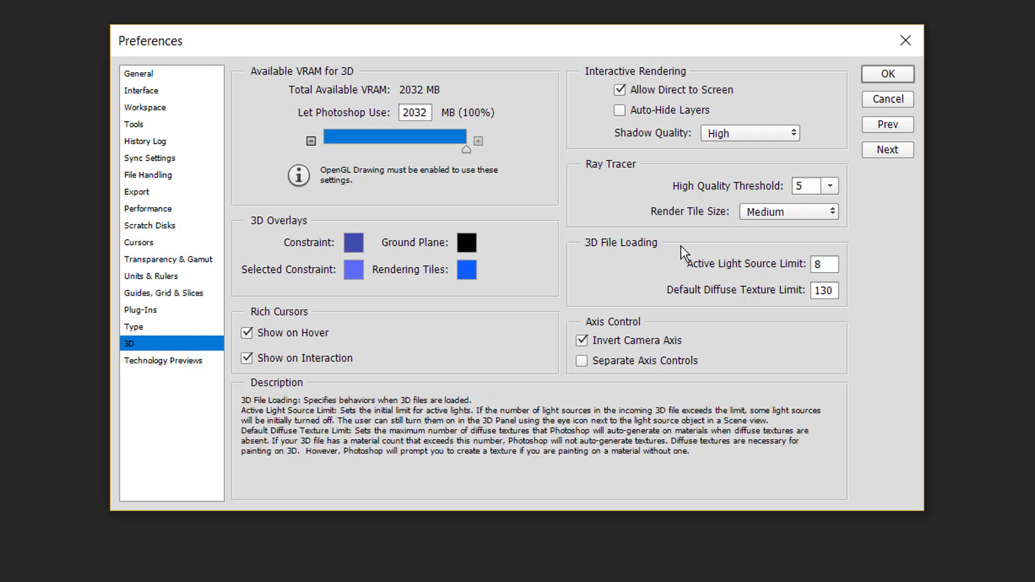
click(149, 210)
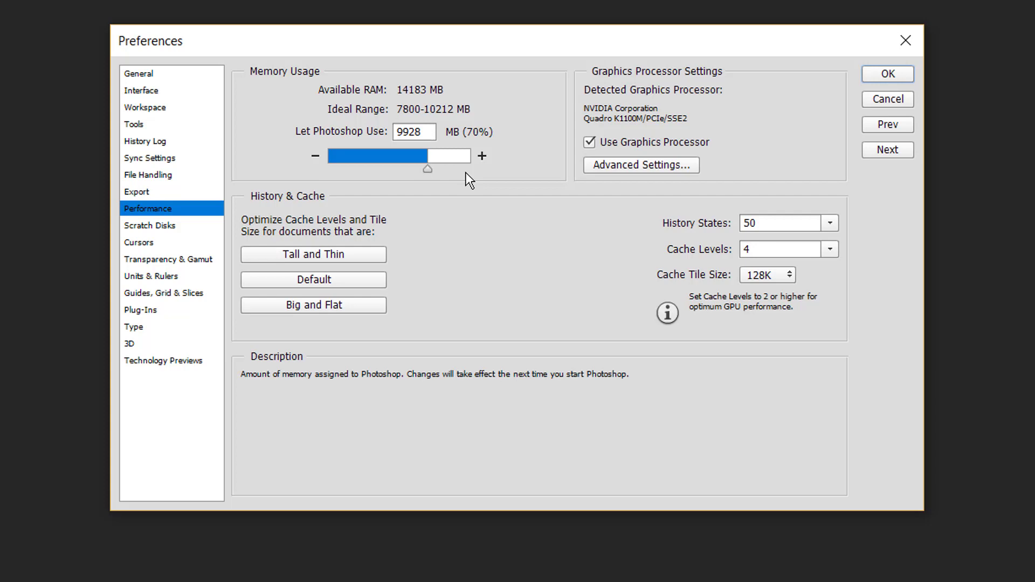
Step: Inspect Advanced Graphics Processor Settings, cancel unchanged, and return to the 3D preferences page
mouse_move(591, 145)
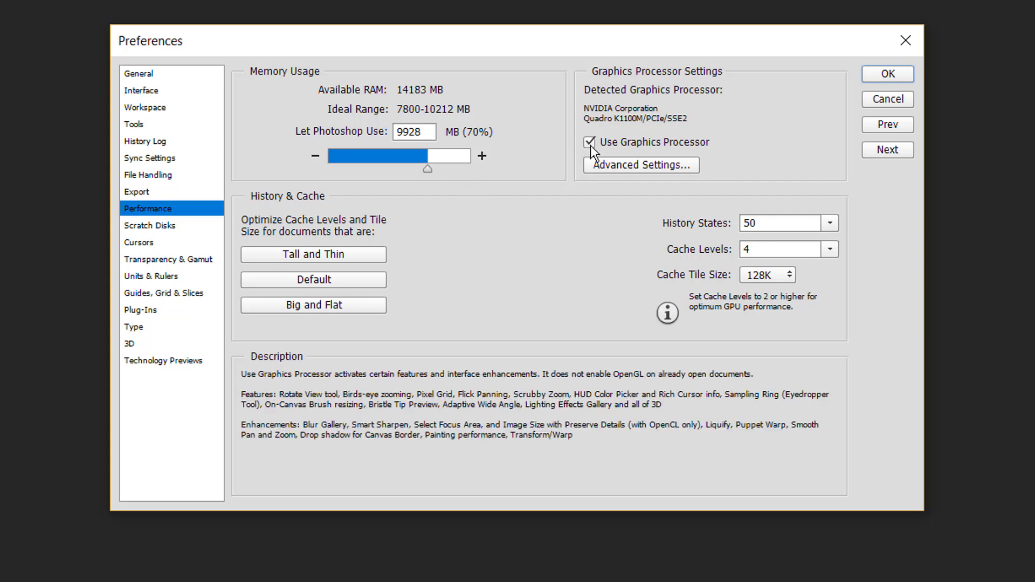
click(597, 164)
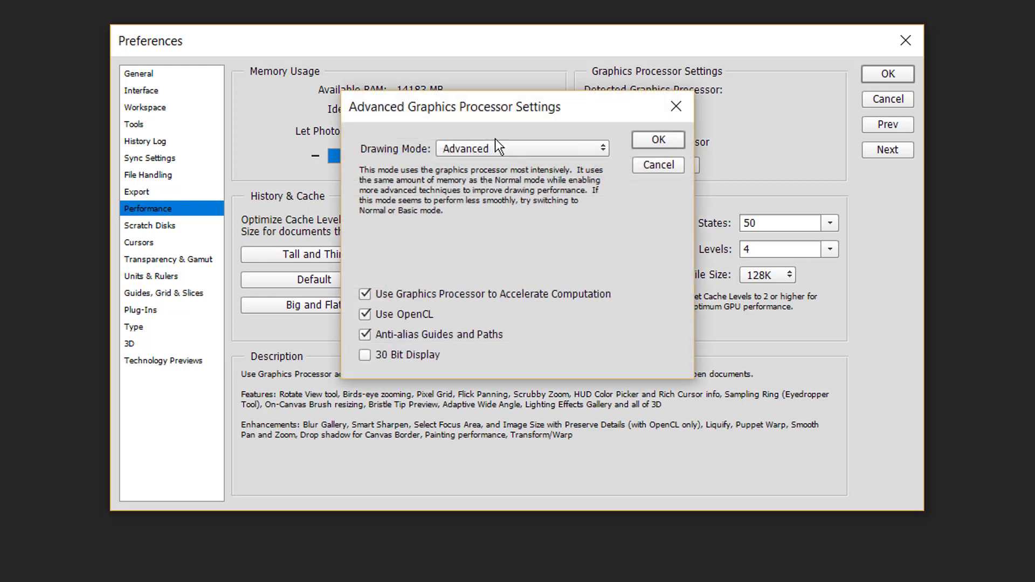
click(659, 165)
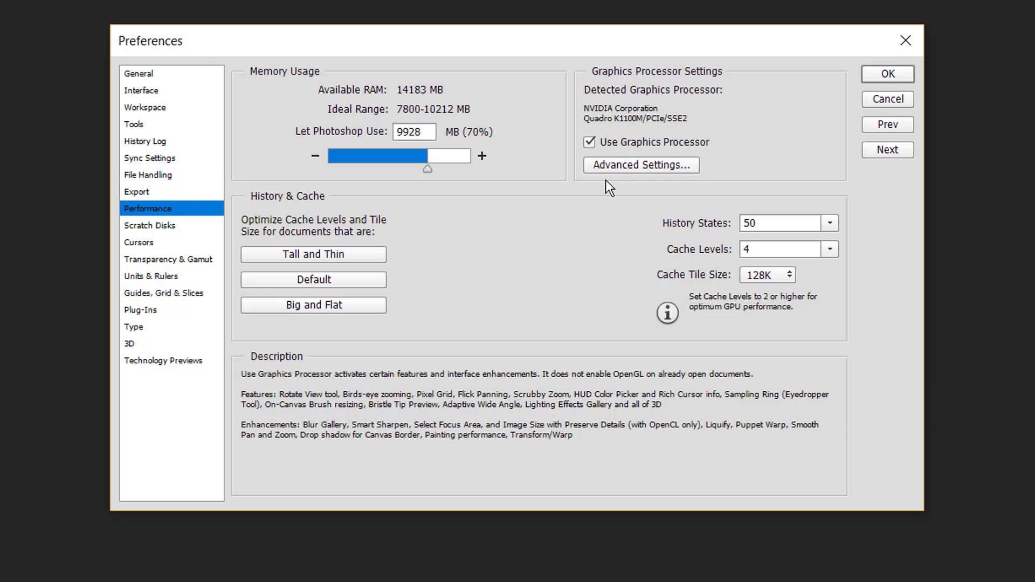
click(131, 344)
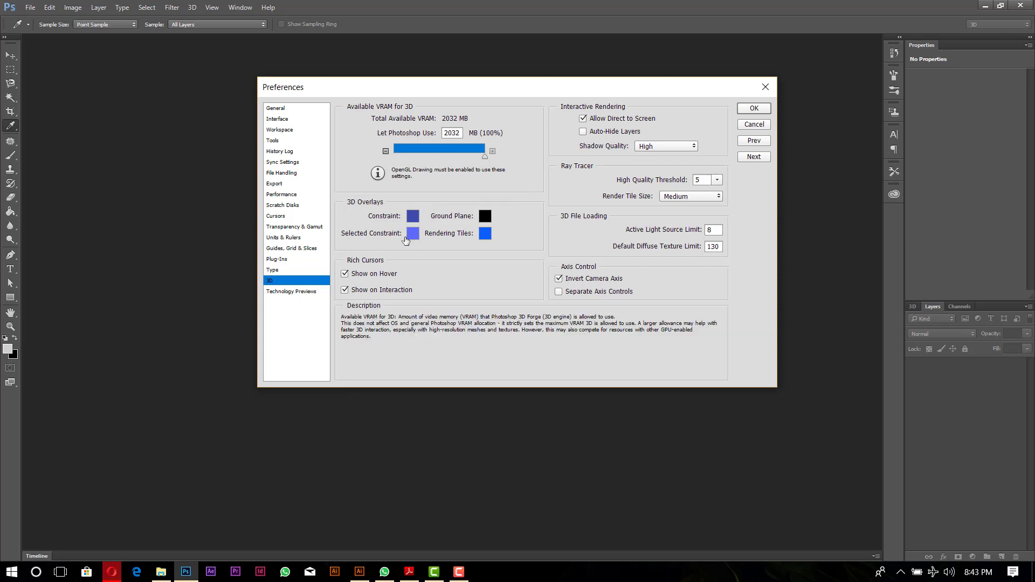
Step: Reopen 3D preferences, reset High Quality Threshold from 6 back to 5, and confirm with OK
click(765, 88)
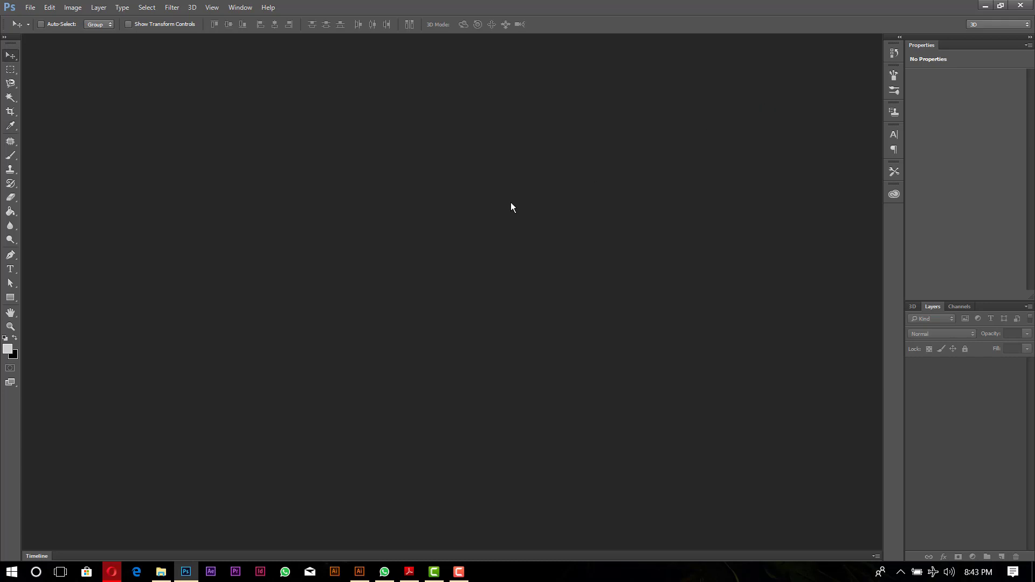
click(59, 6)
mouse_move(209, 513)
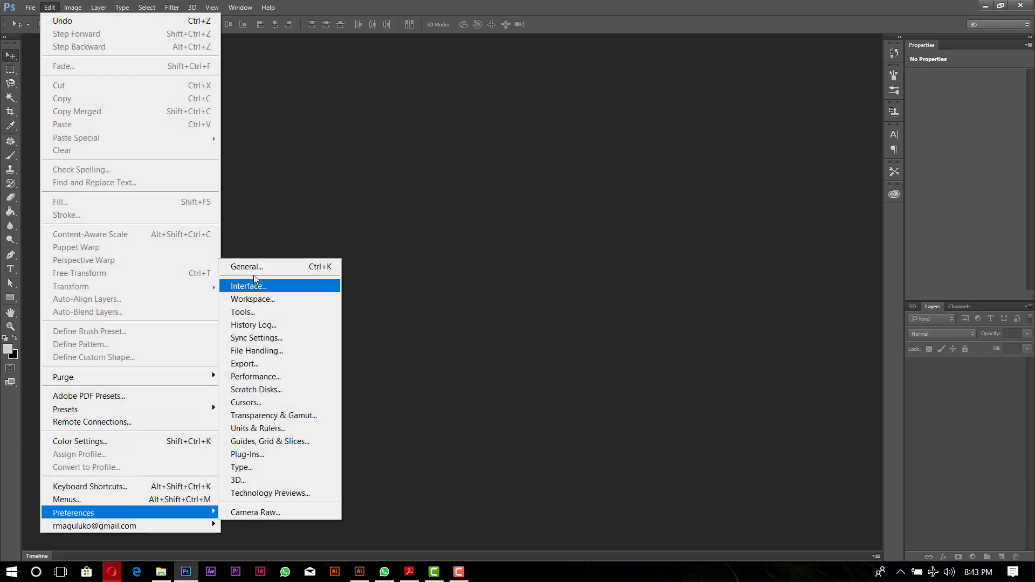
click(258, 480)
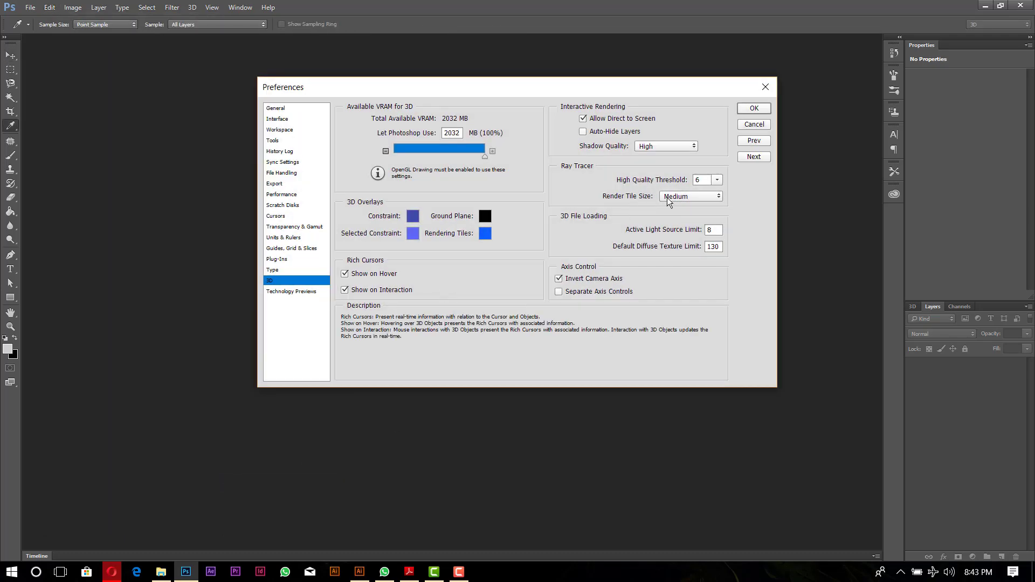
click(717, 180)
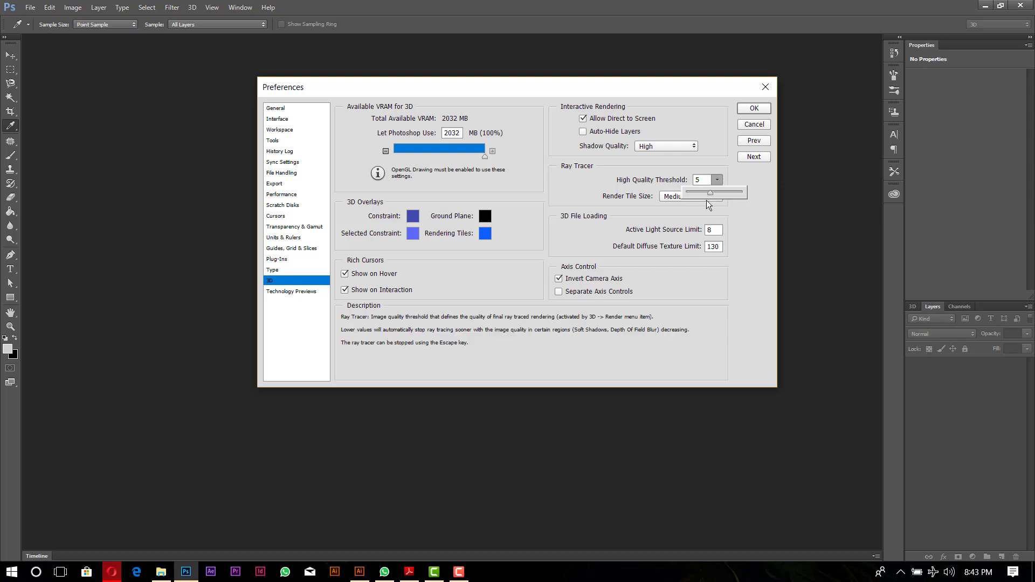
click(750, 107)
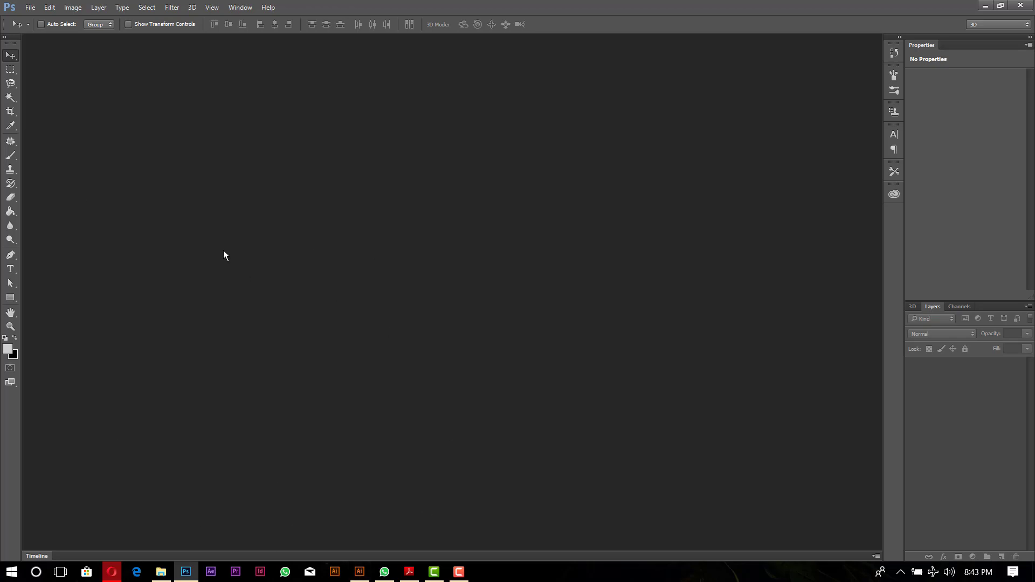
Step: Create Untitled-1 from the Film & Video HDTV 1080p preset, 1920×1080, white background
click(31, 7)
click(39, 18)
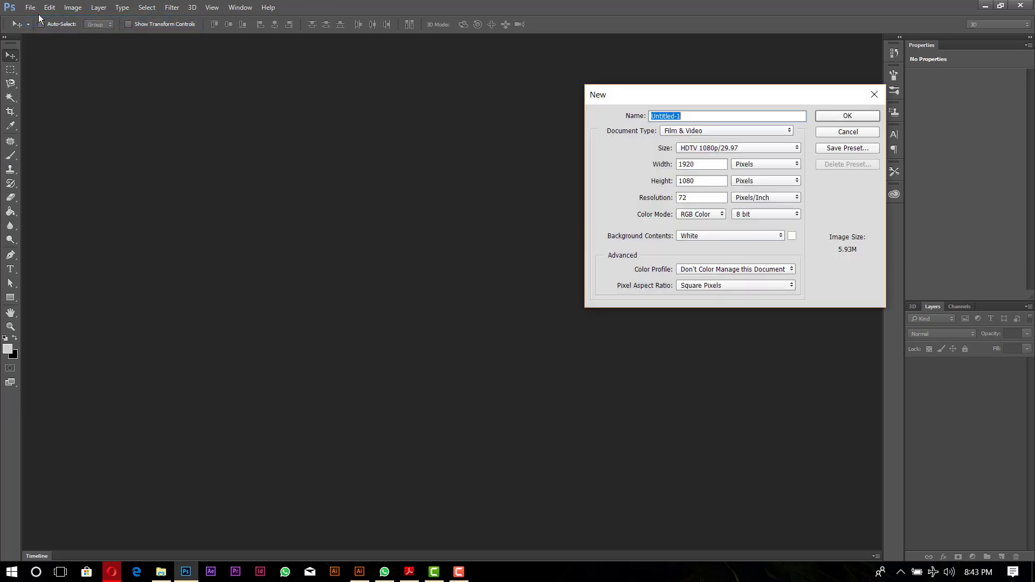
click(834, 115)
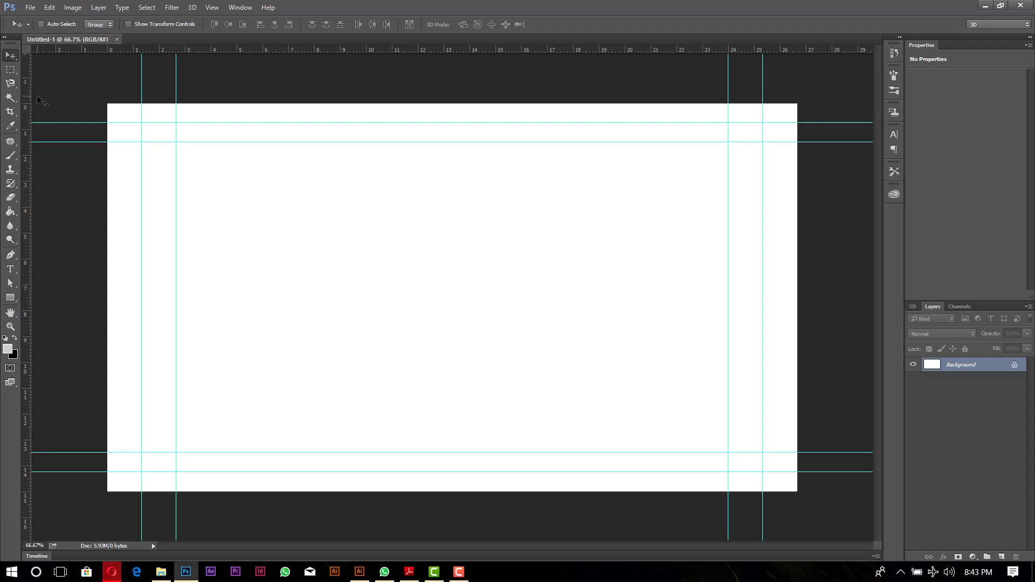
Step: Unlock the background as Layer 0, type '3D' in Devil Breeze Bold 457 pt, and centre it
click(1014, 367)
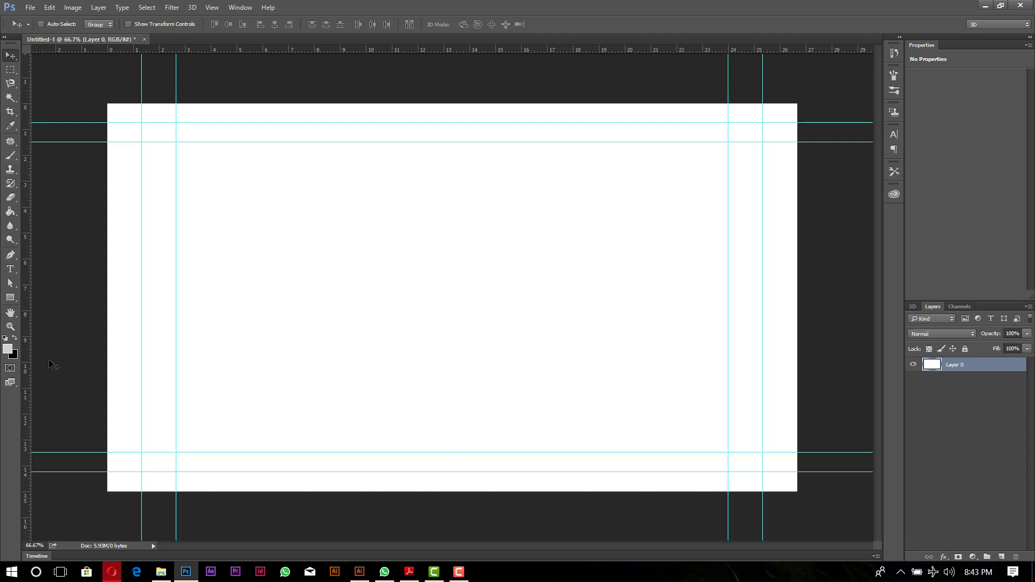
click(17, 272)
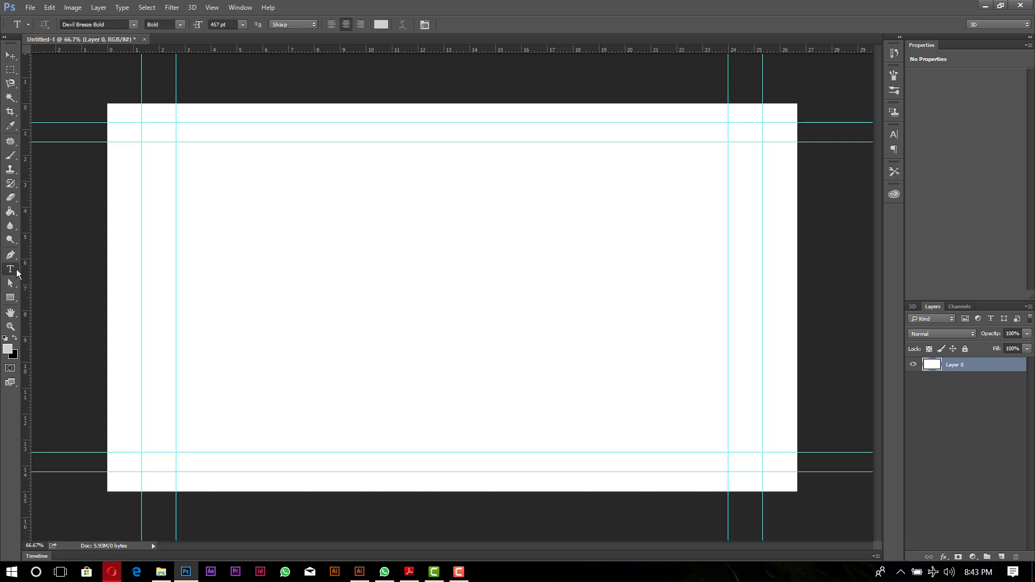
click(296, 267)
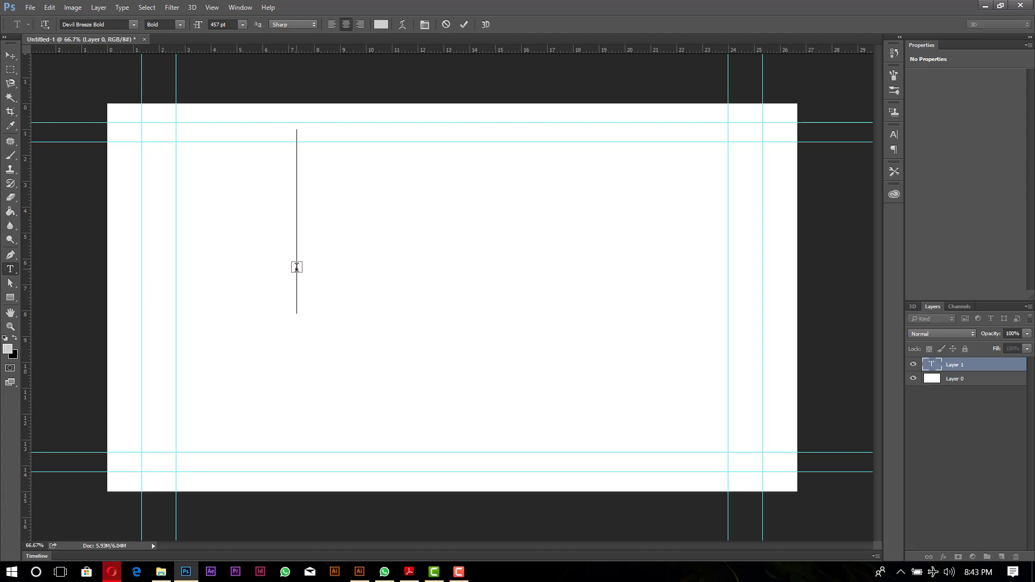
text(3D)
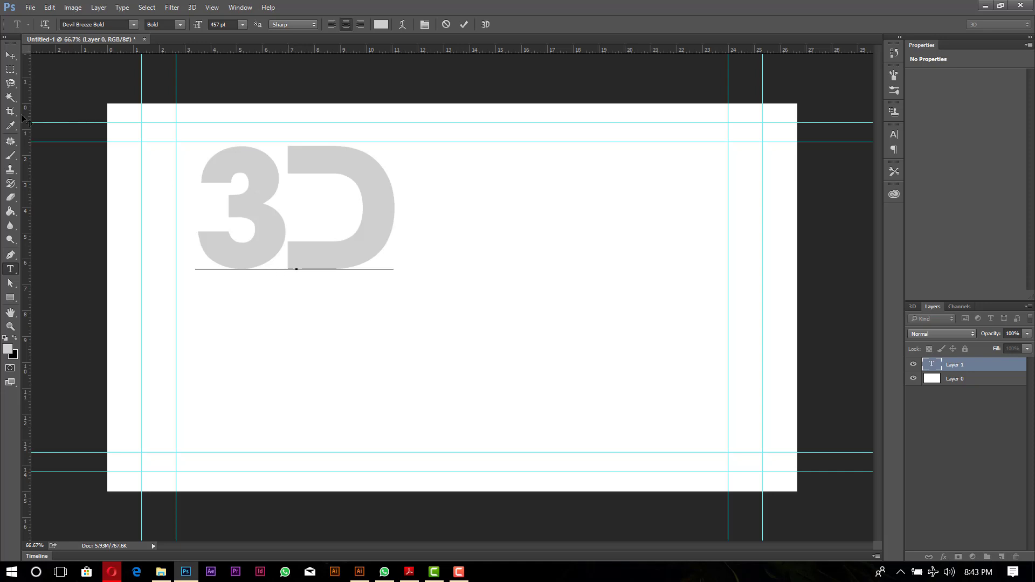
click(8, 58)
drag(381, 247, 516, 290)
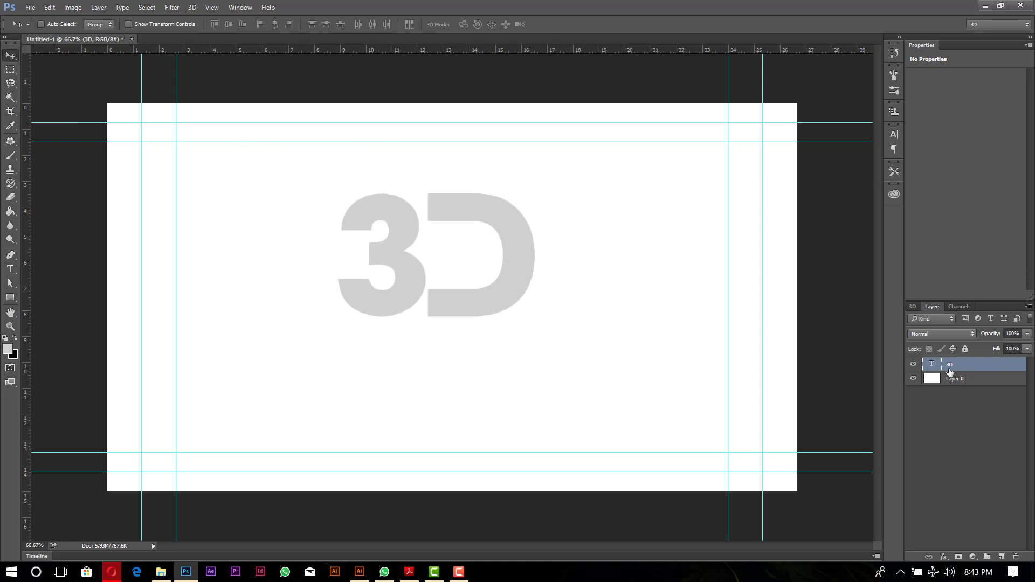
Step: Change the '3D' text colour to black, #000000
double_click(929, 365)
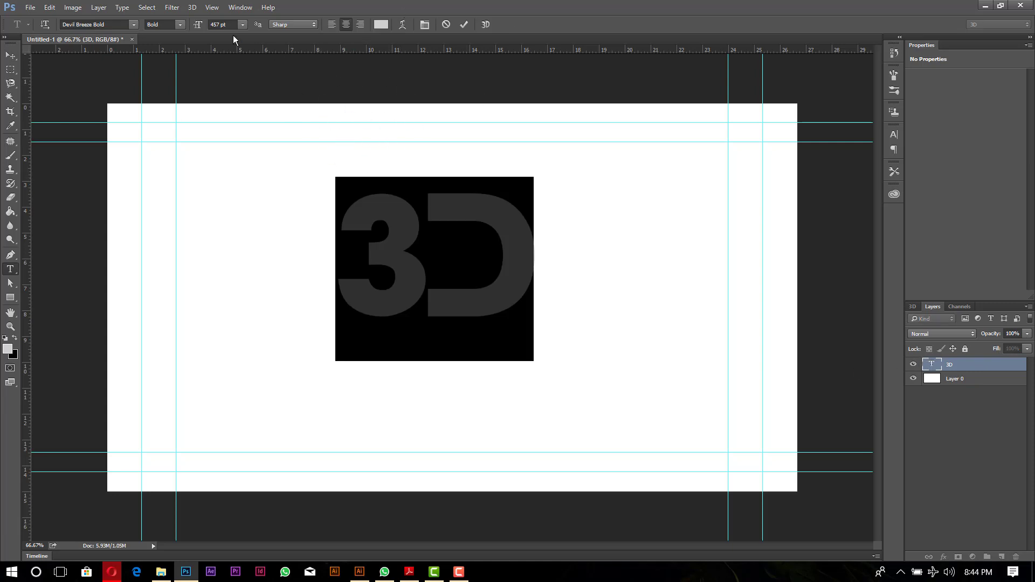
click(384, 25)
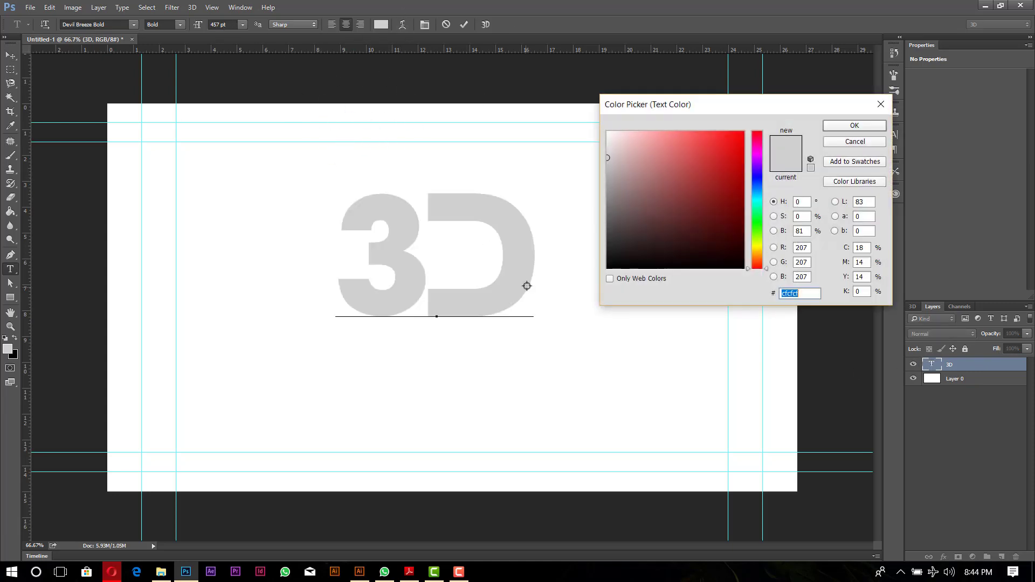
text(000000)
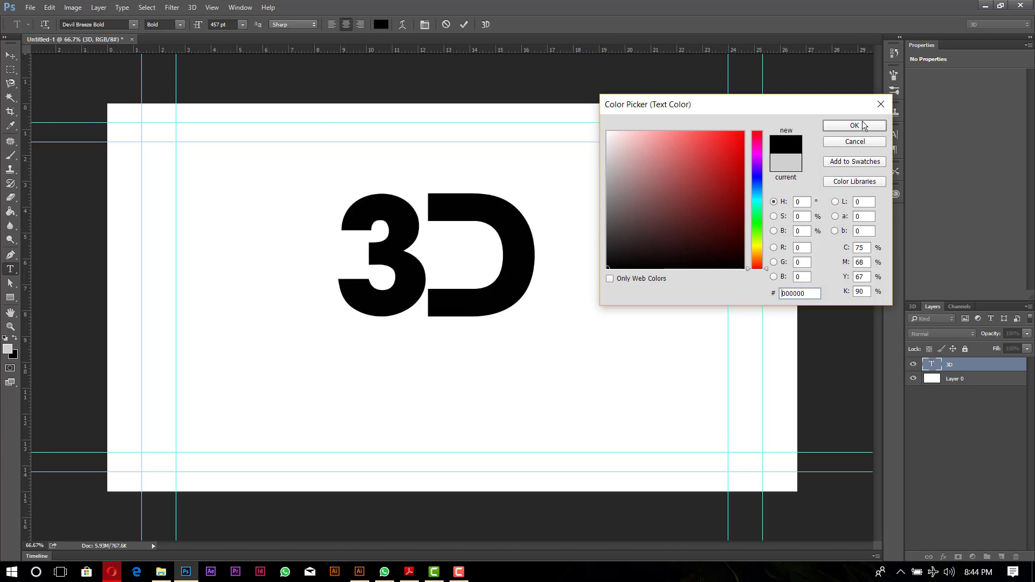
click(846, 125)
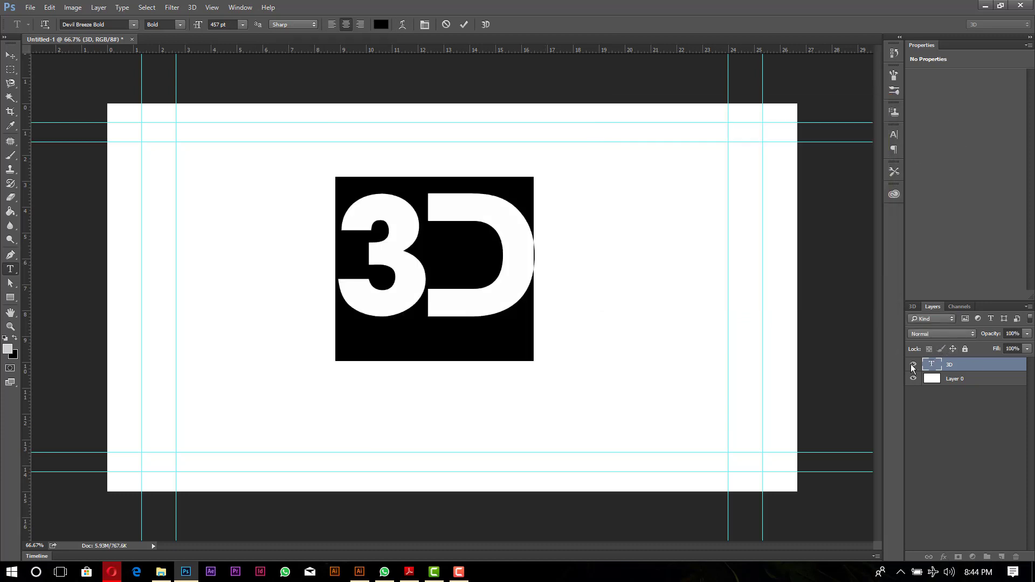
click(465, 26)
Step: Apply New 3D Extrusion from Selected Layer to the '3D' text layer
key(v)
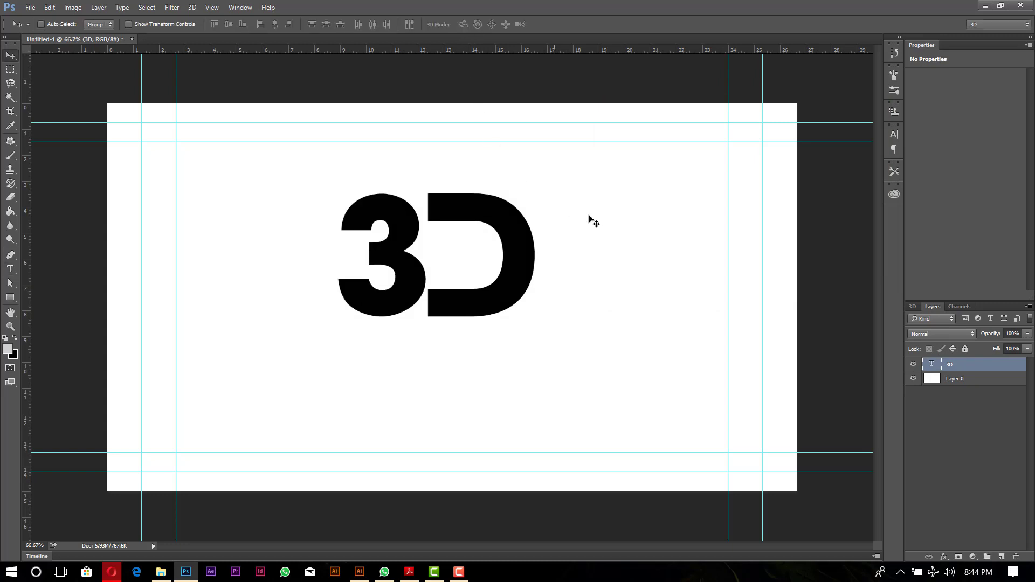
right_click(950, 373)
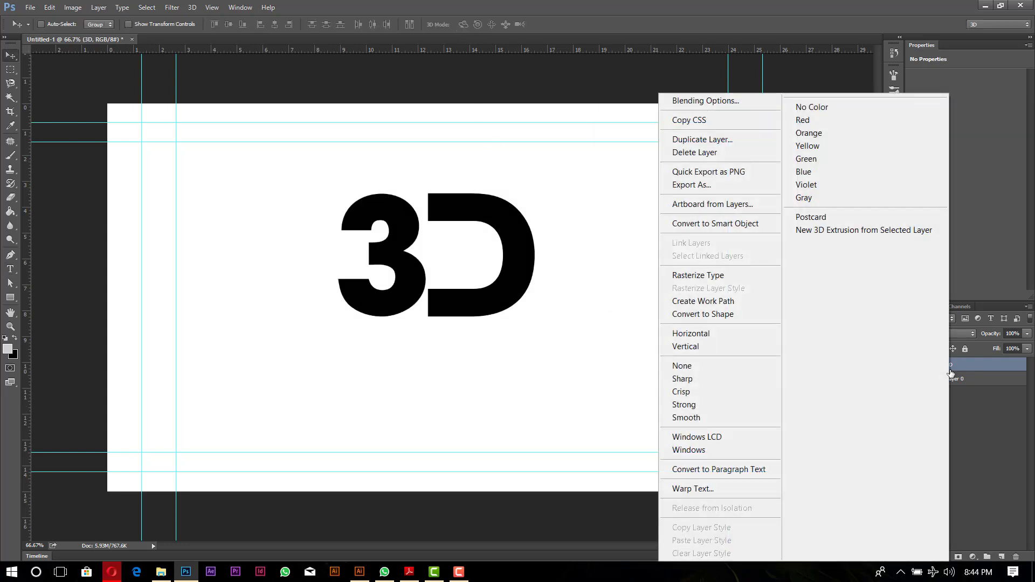
click(843, 231)
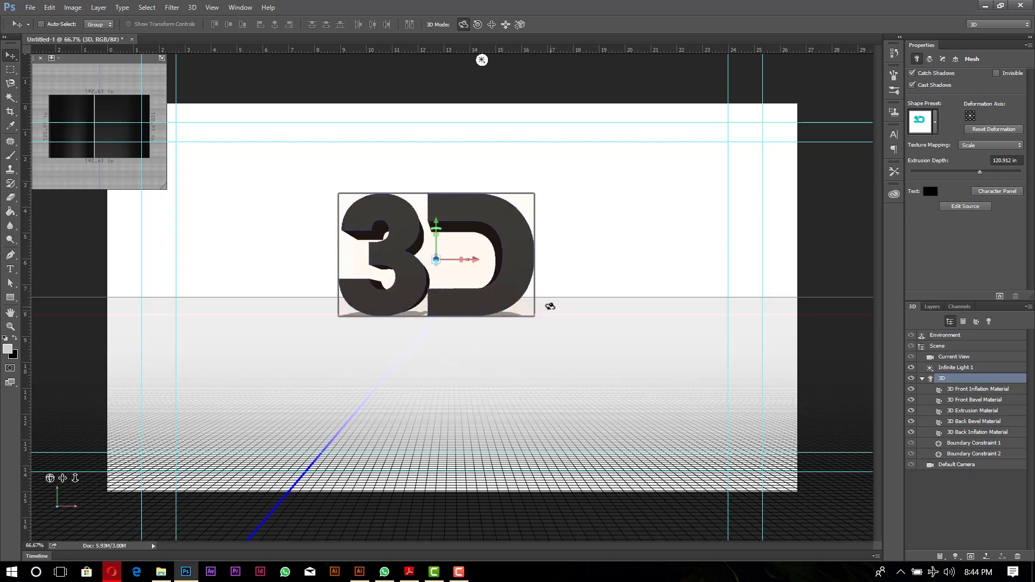
click(937, 307)
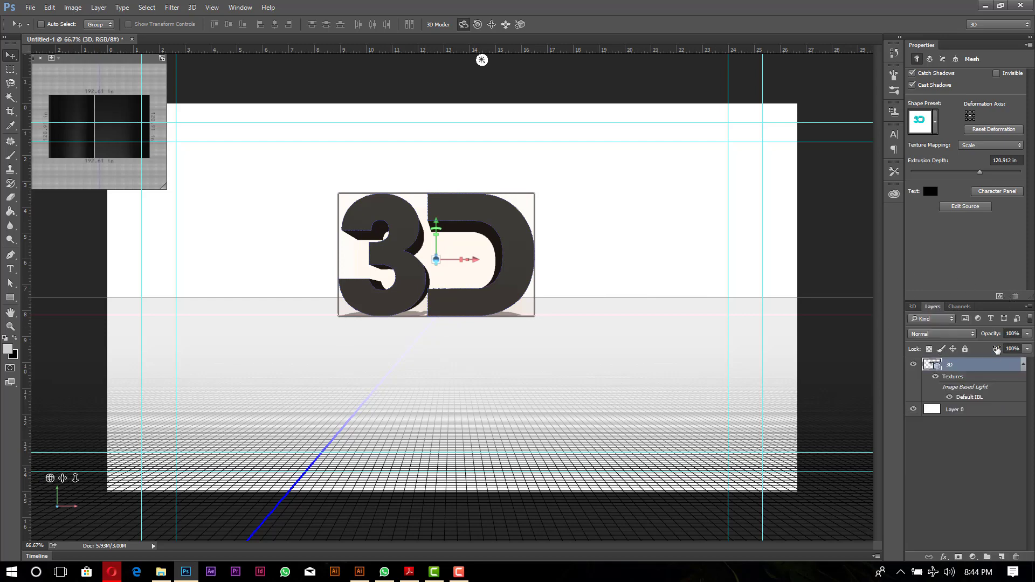
Step: Make Layer 0 a 3D Postcard, then reselect the '3D' text layer
click(970, 409)
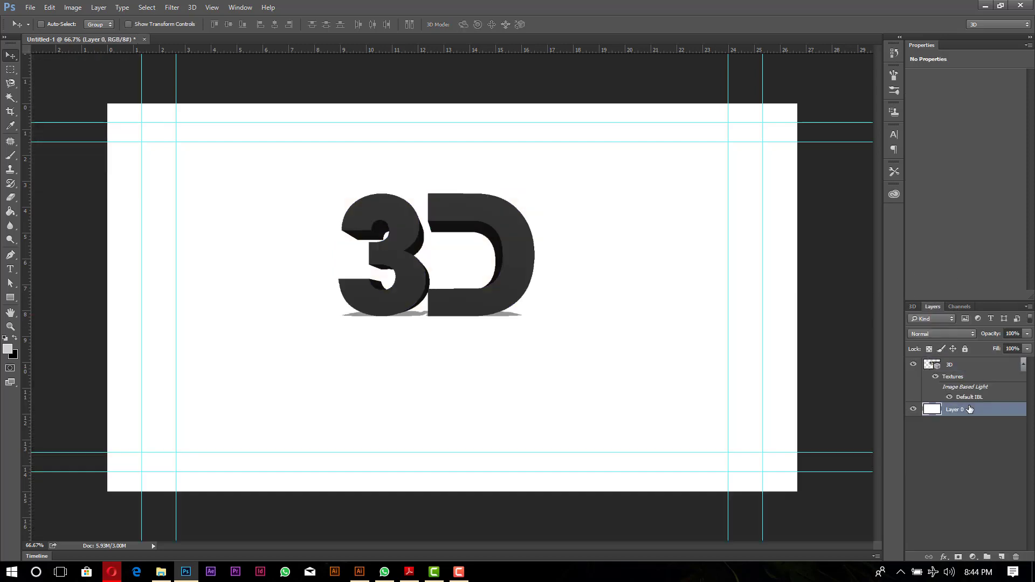
right_click(970, 410)
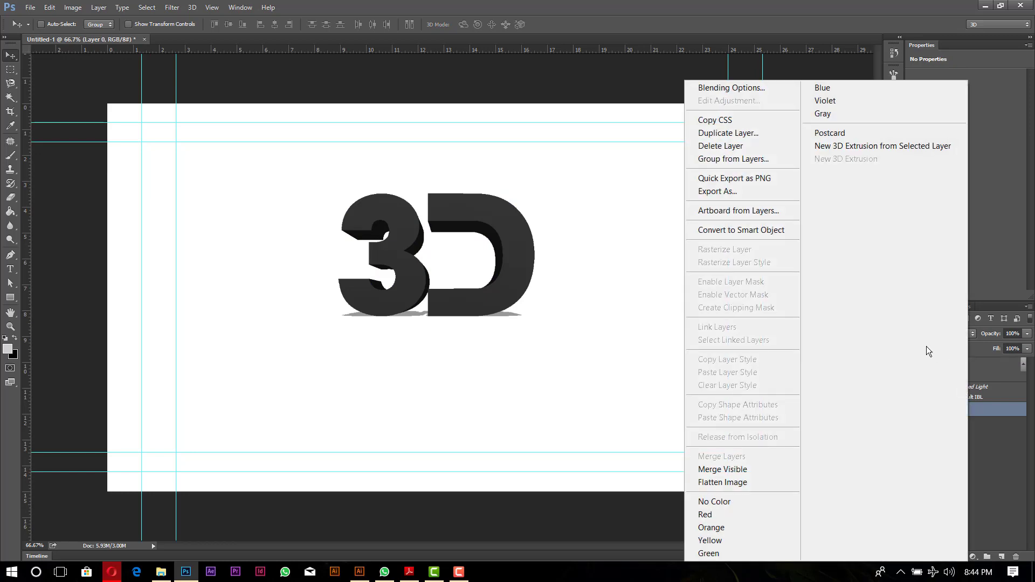
click(853, 132)
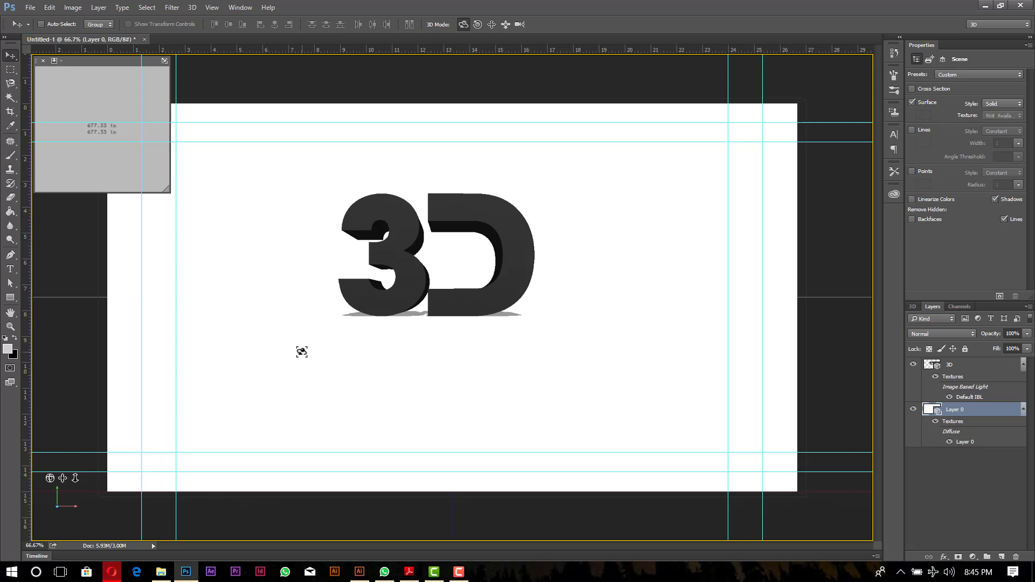
click(944, 365)
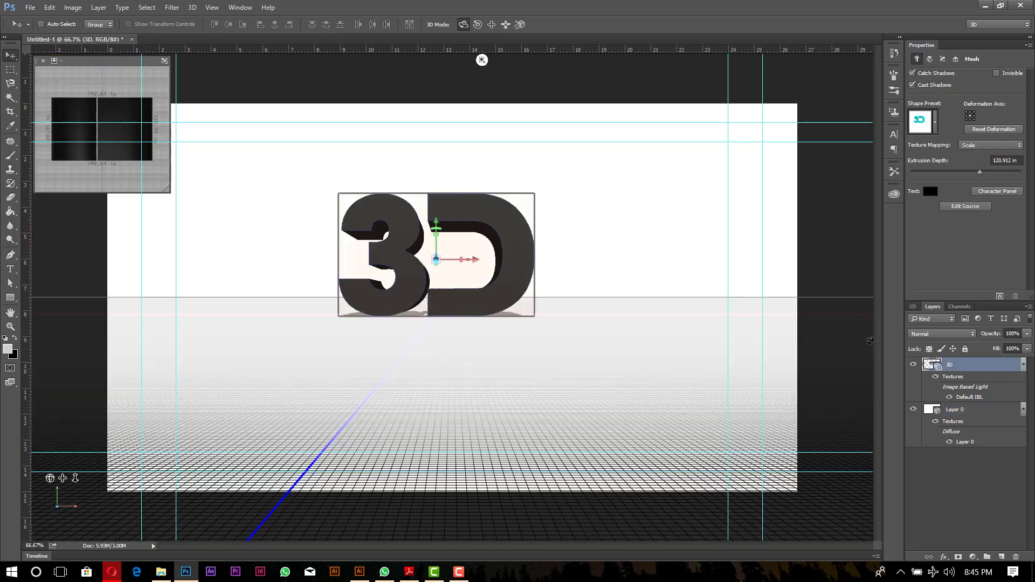
Step: Apply the blue sphere preset to the text's 3D Front Inflation Material
click(913, 307)
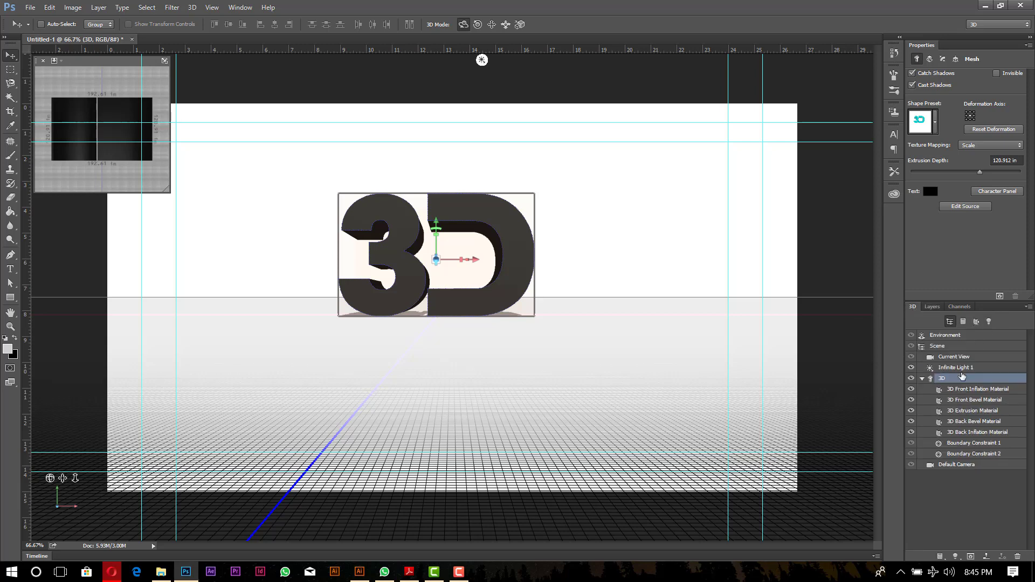
click(968, 389)
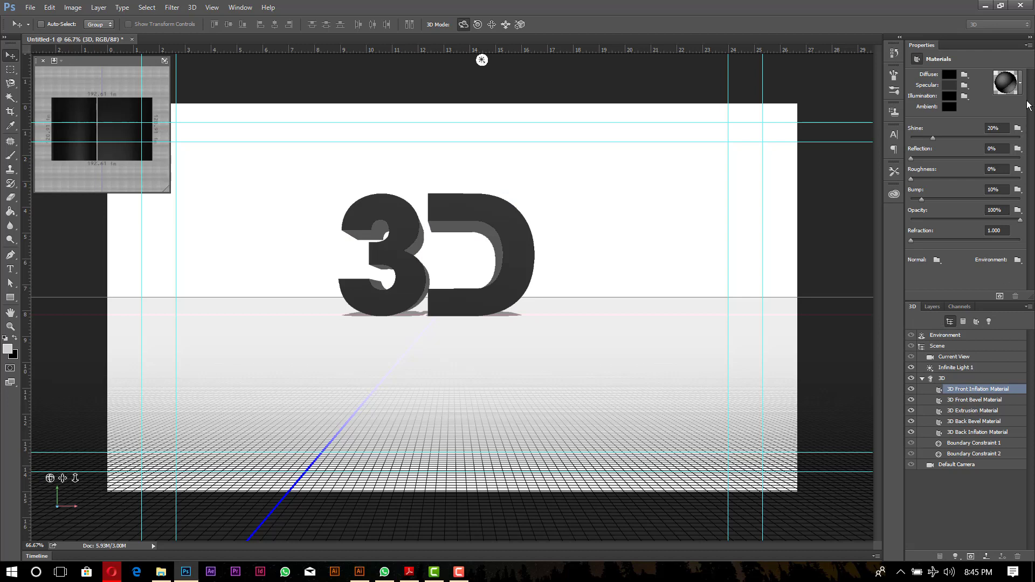
click(1020, 85)
scroll(946, 129, down, 5)
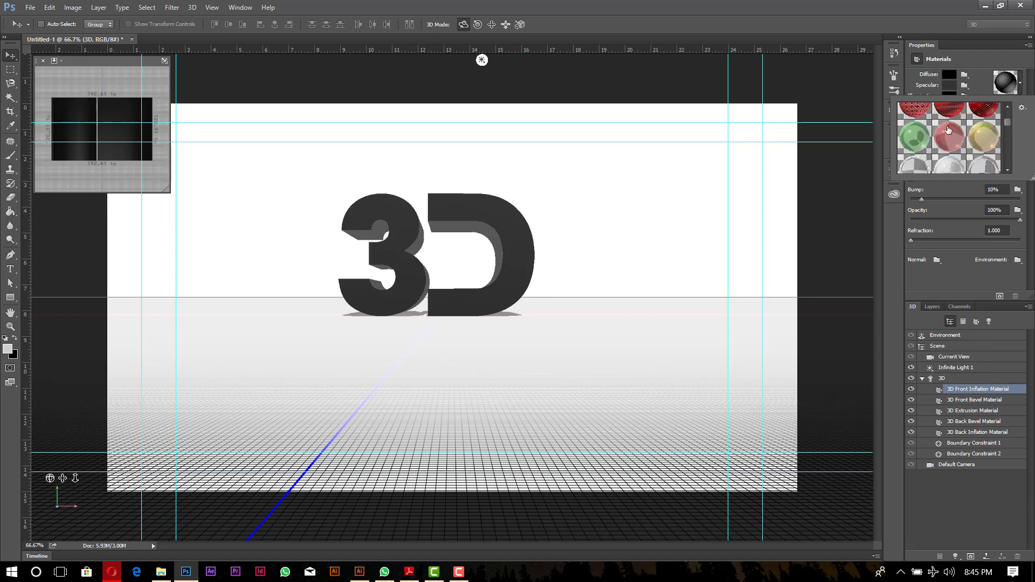
scroll(948, 144, down, 5)
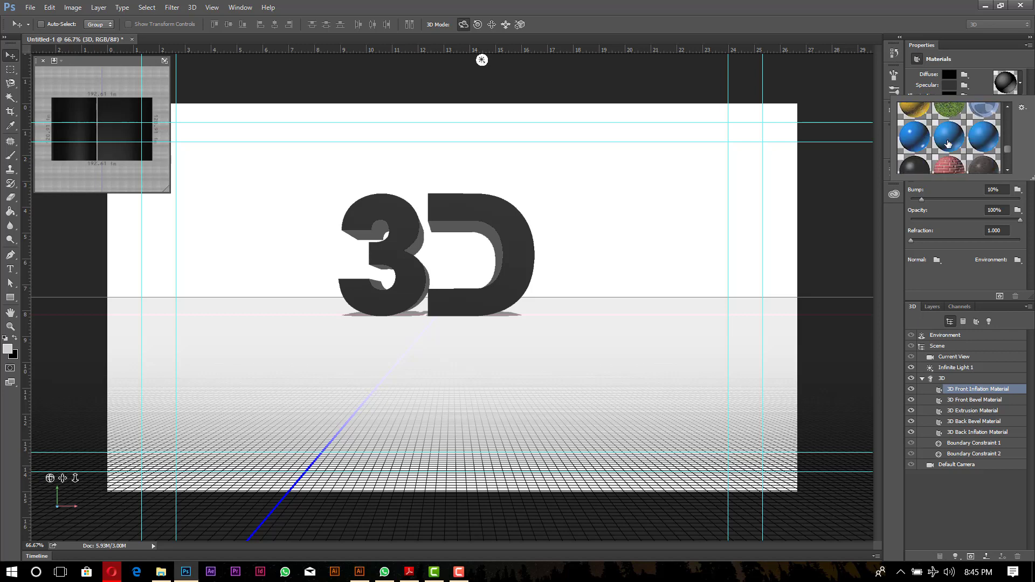
click(917, 135)
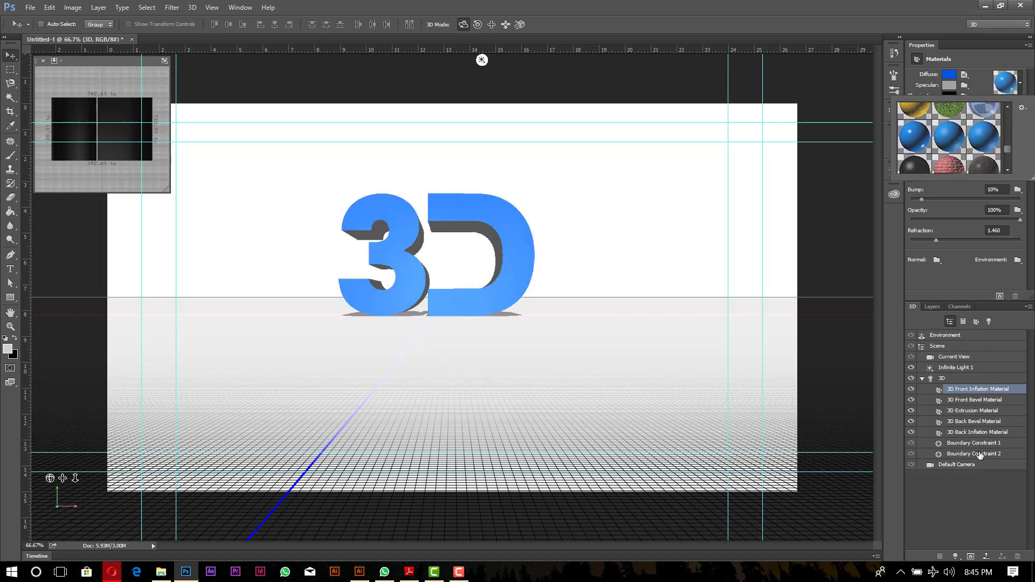
click(983, 410)
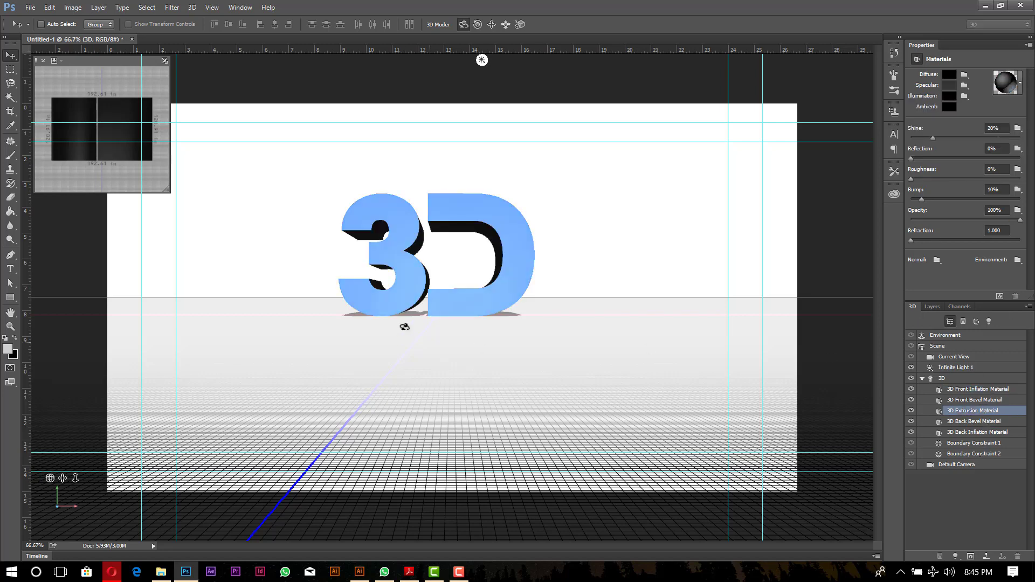
Step: Apply the gold Organic OrangePeel preset material to the extruded sides of the 3D text
click(1020, 84)
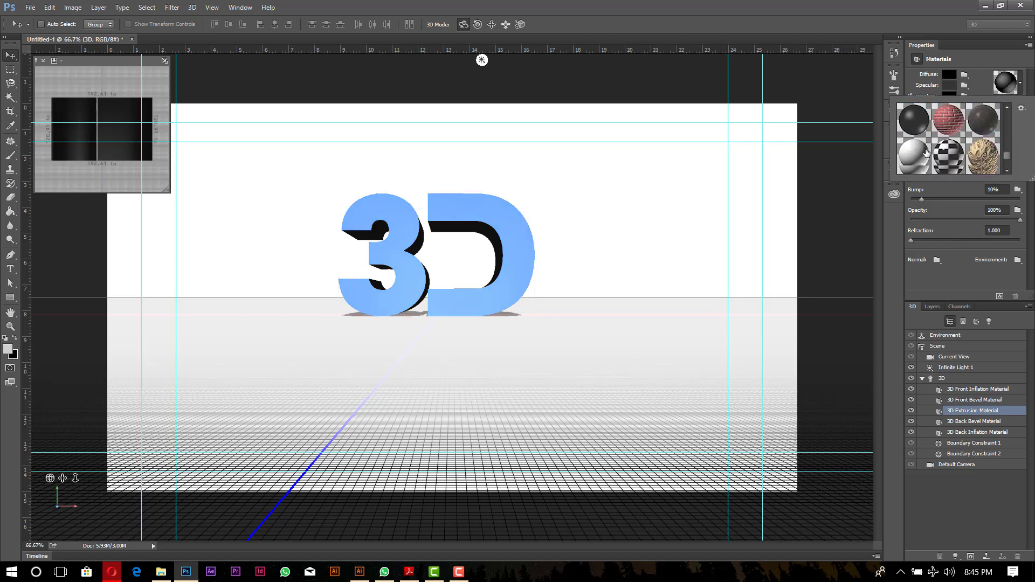
scroll(928, 146, up, 4)
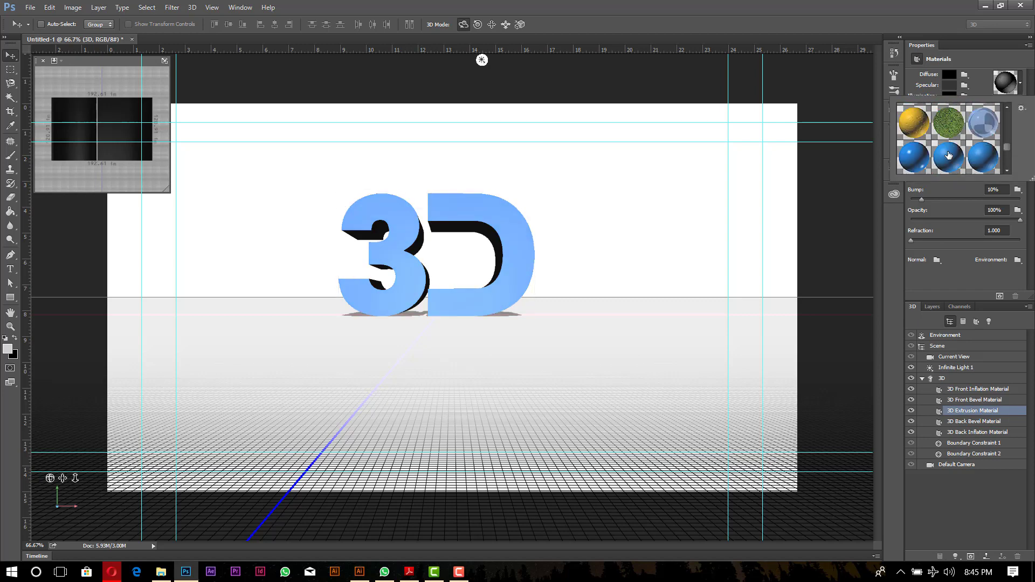
click(923, 136)
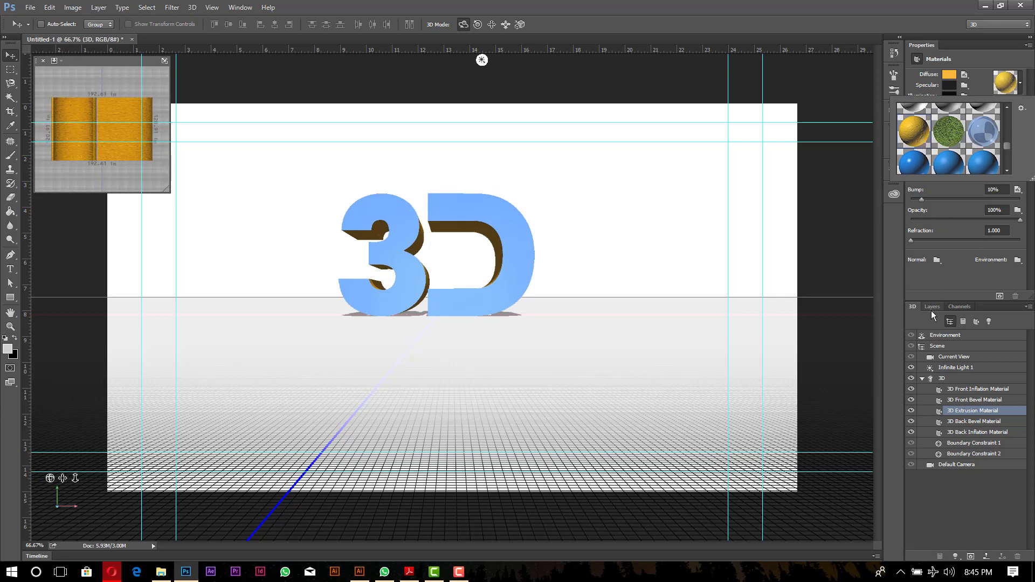
click(913, 306)
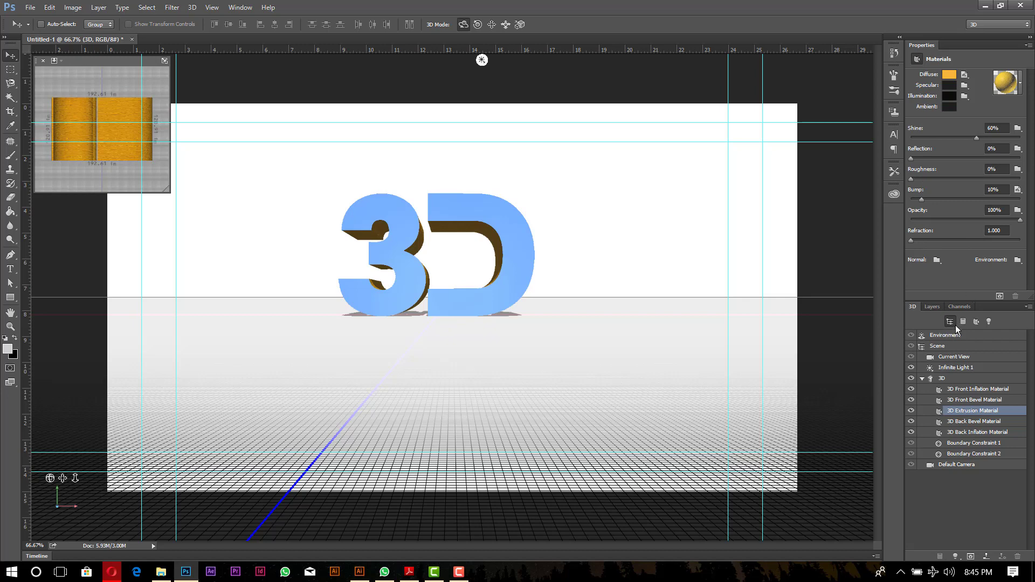
click(934, 307)
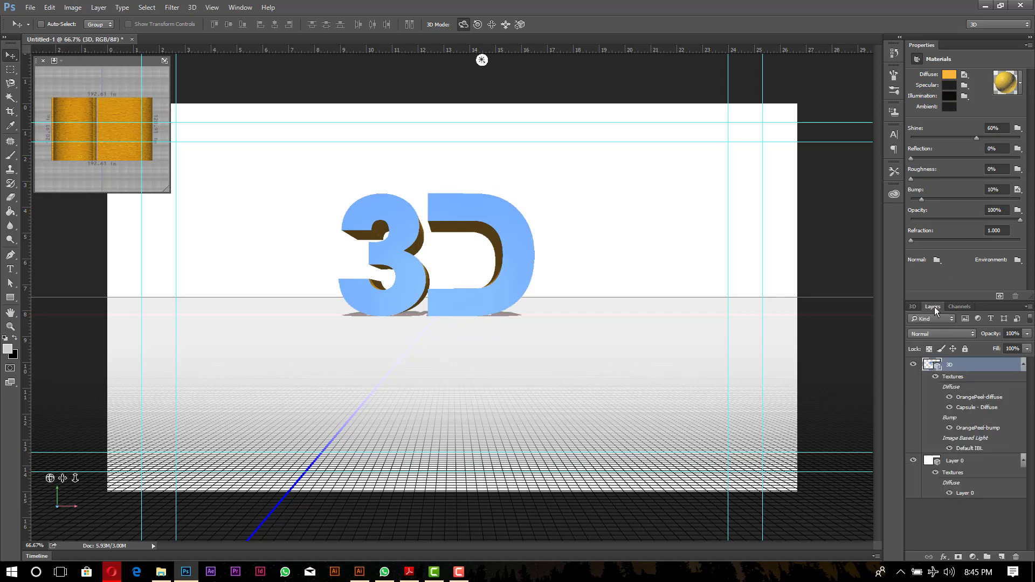
click(1023, 366)
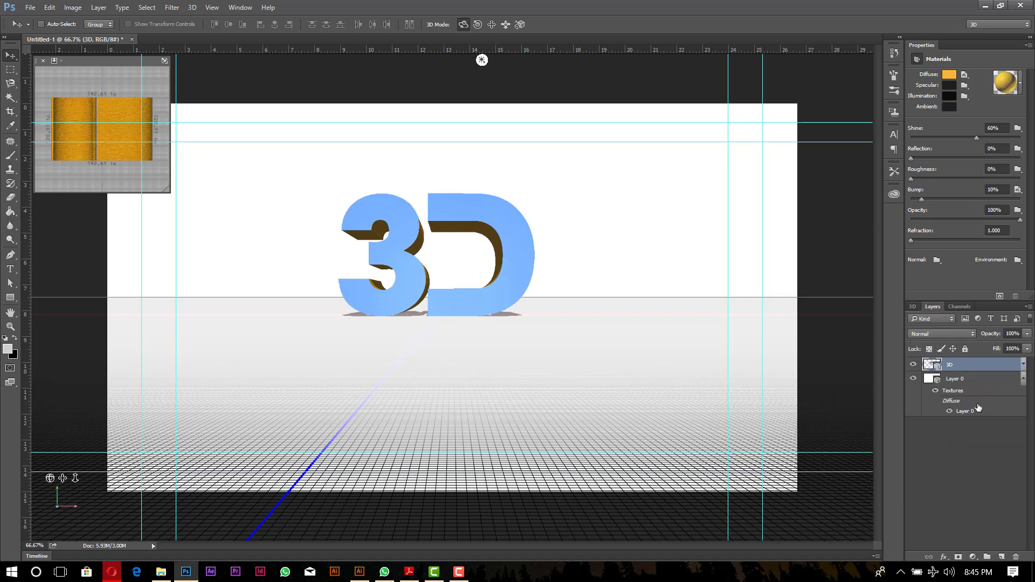
click(1024, 379)
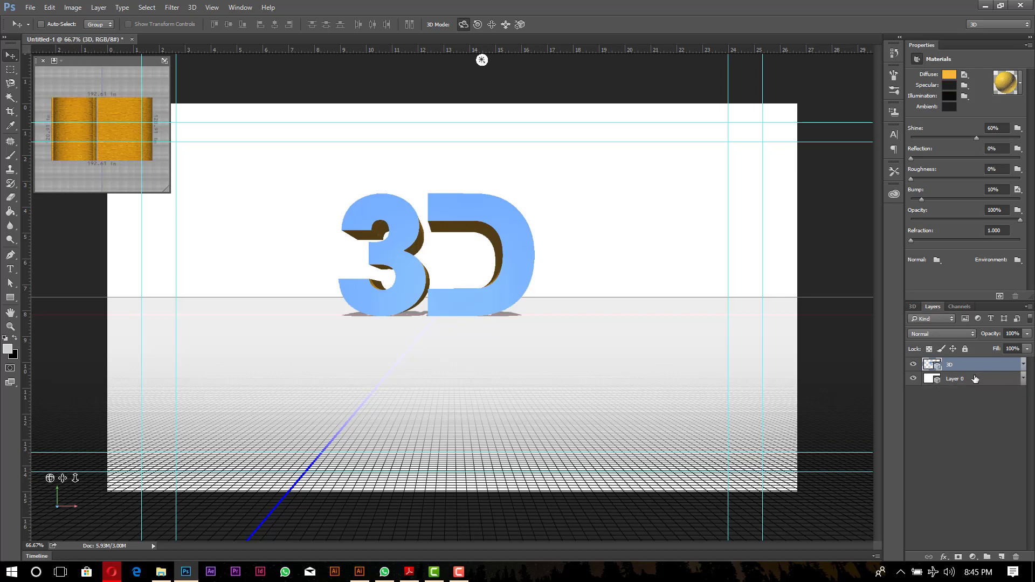
shift+click(962, 380)
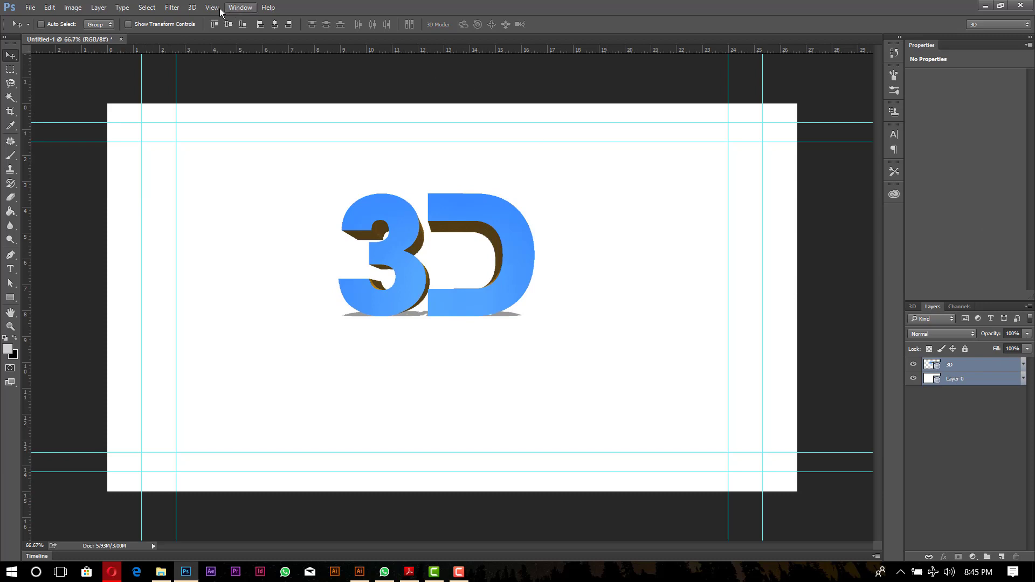
click(193, 7)
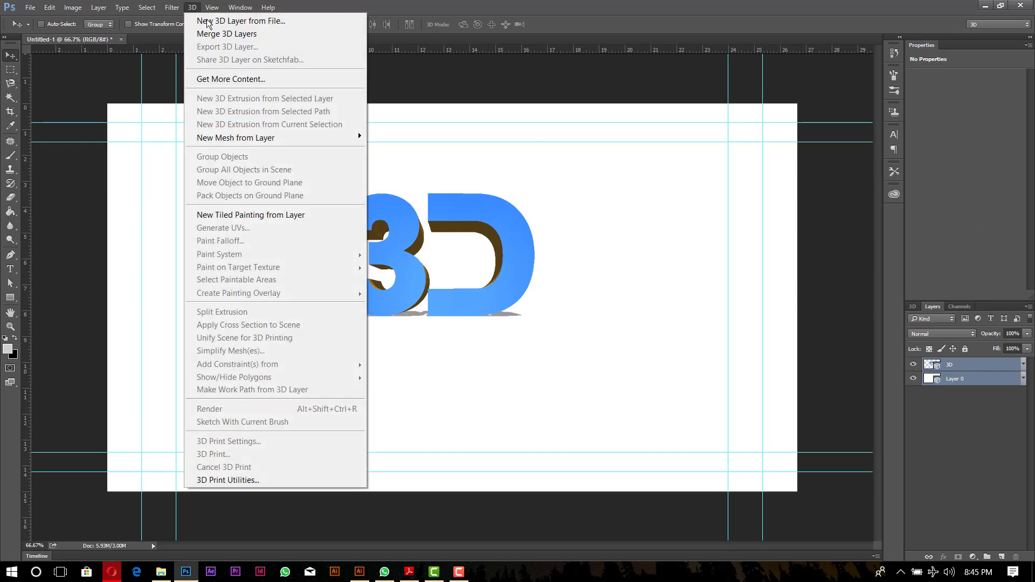
click(219, 35)
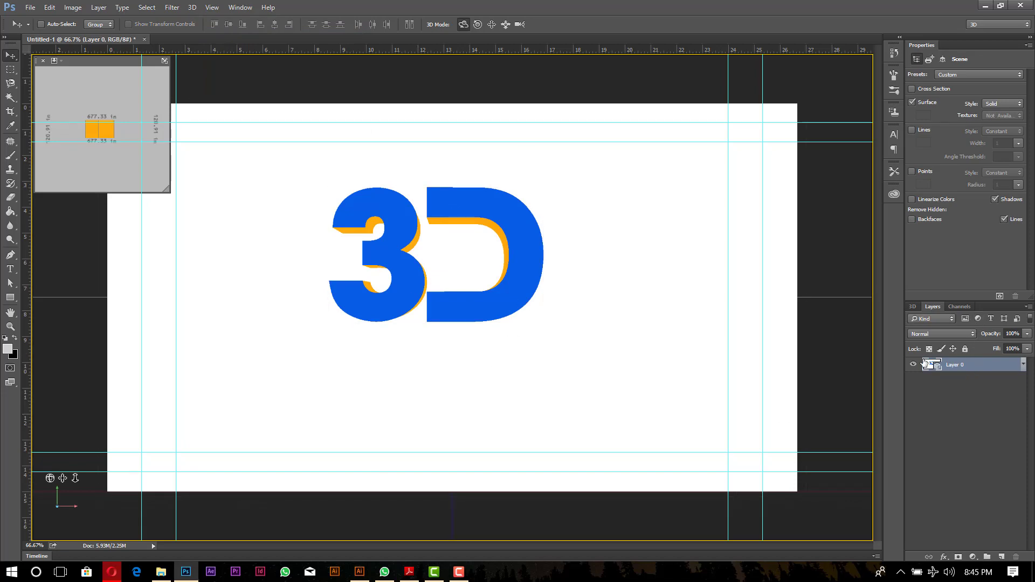
click(49, 7)
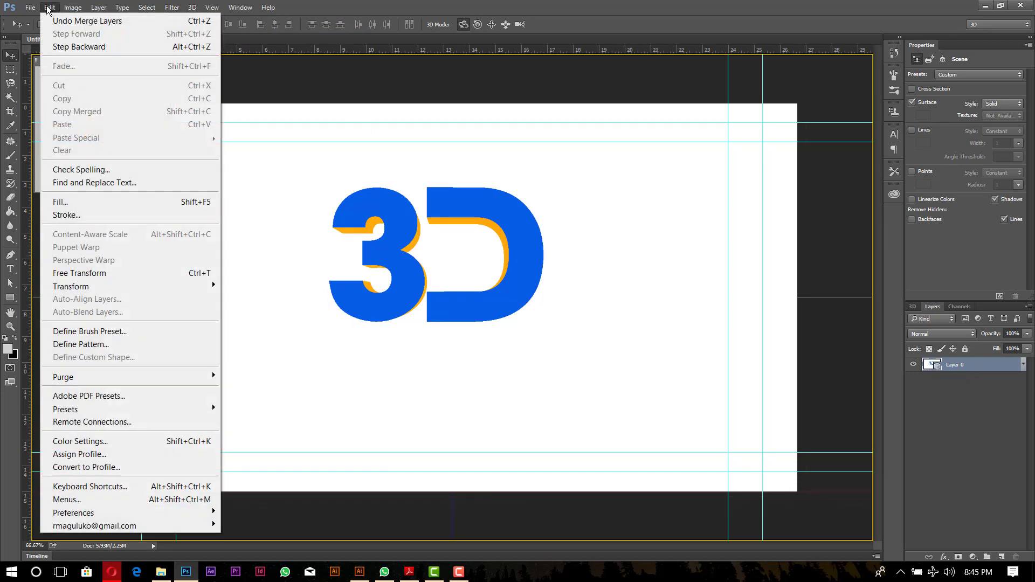
click(75, 44)
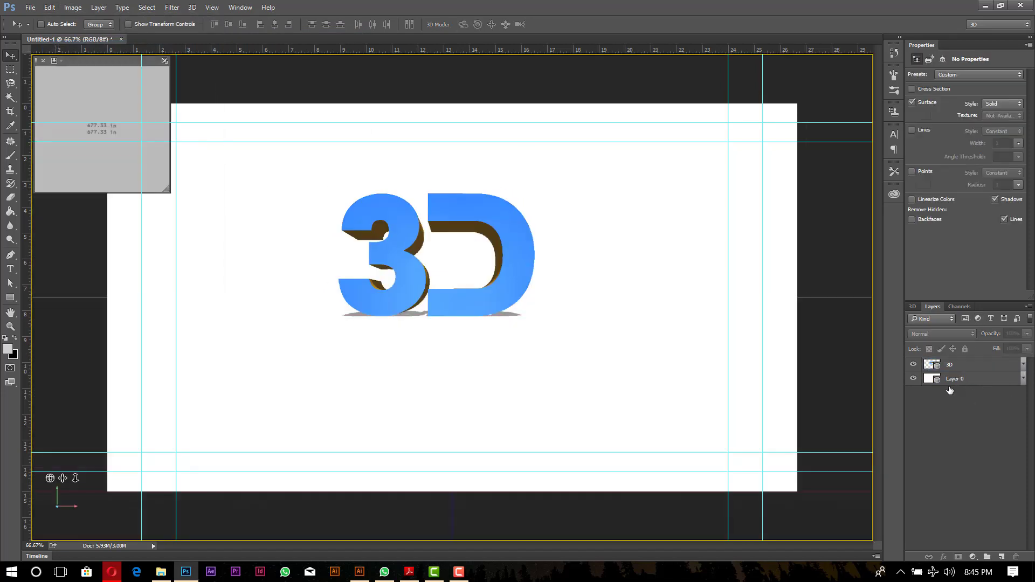
click(934, 380)
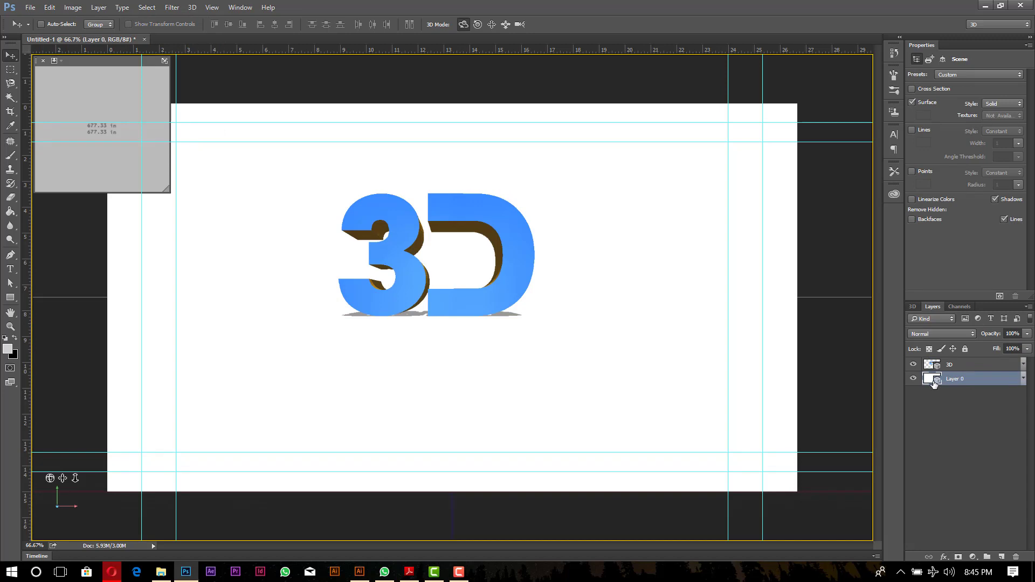
double_click(934, 380)
Step: Select the Layer 0 material and try checker, fur and several wood presets on the background
click(954, 378)
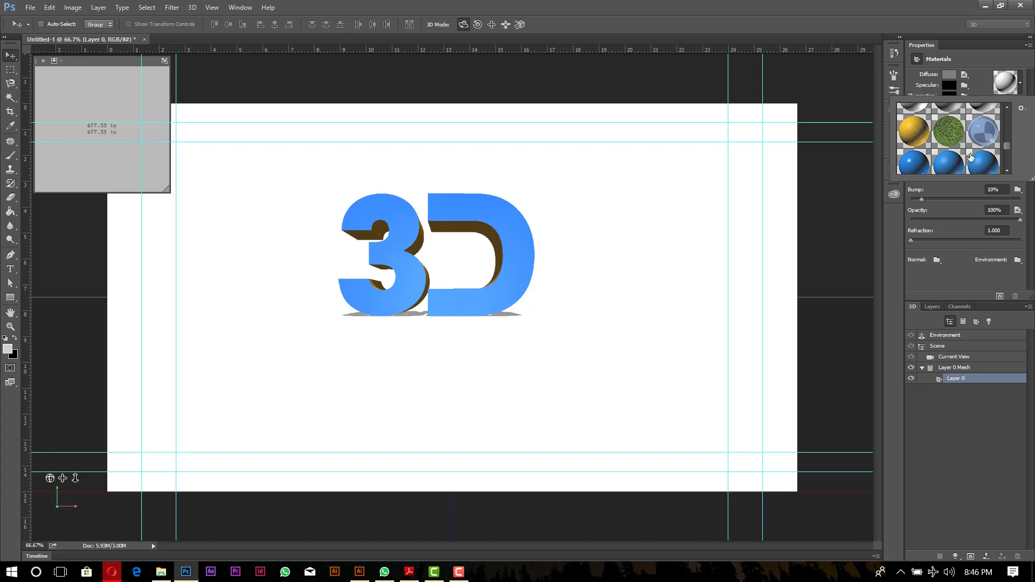
scroll(970, 157, down, 2)
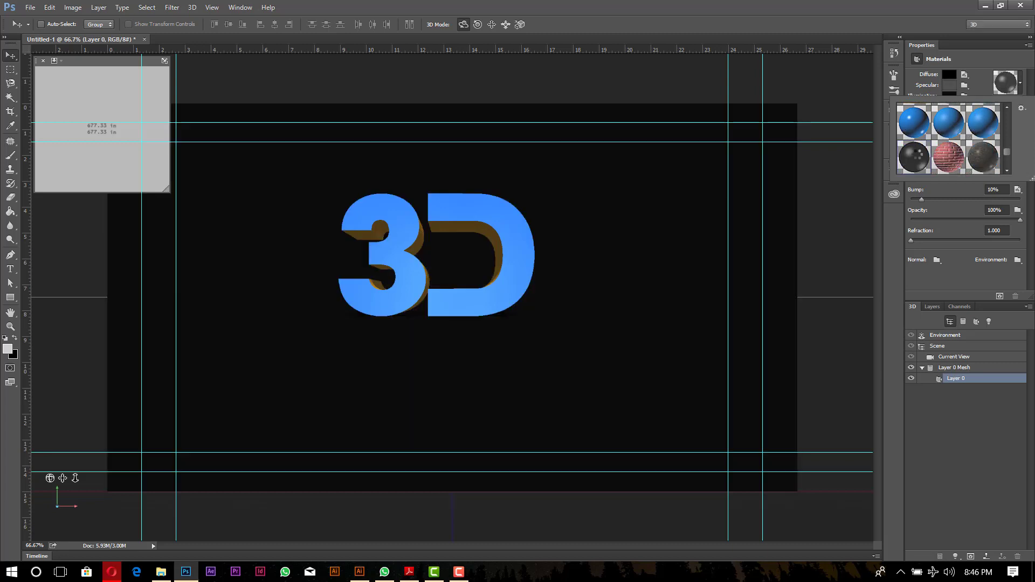
scroll(970, 149, down, 3)
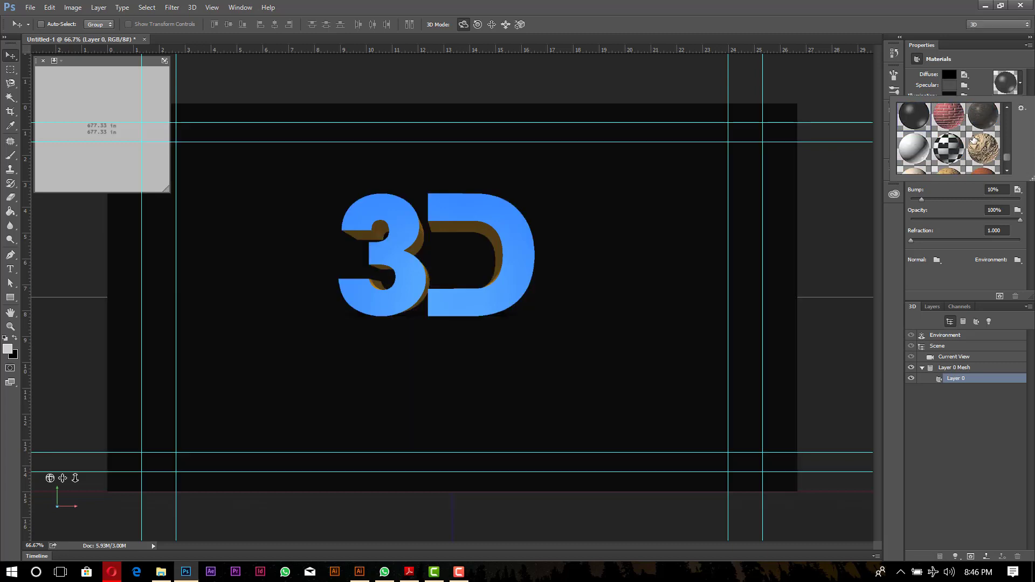
click(953, 125)
click(980, 127)
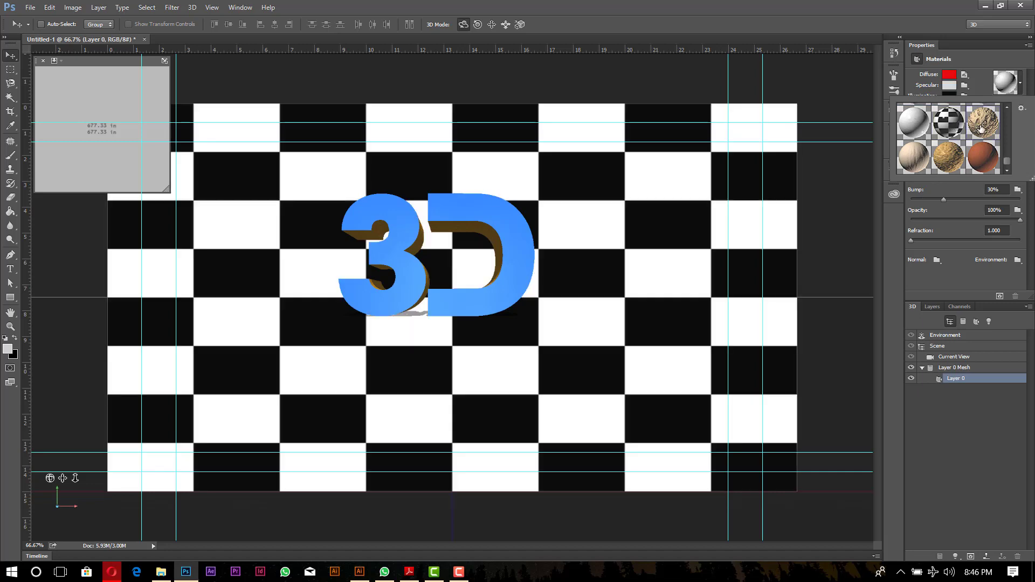
click(929, 152)
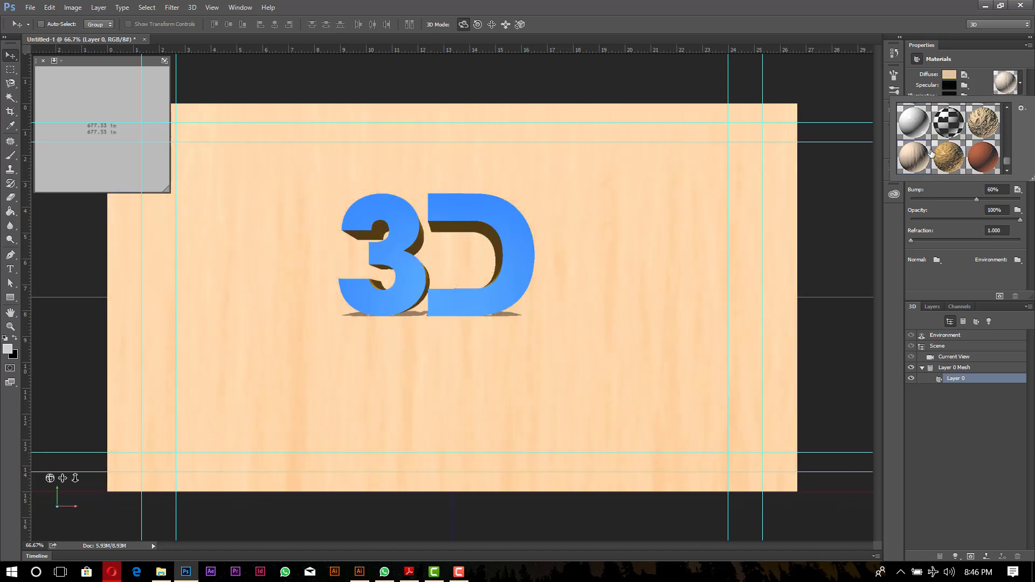
click(974, 156)
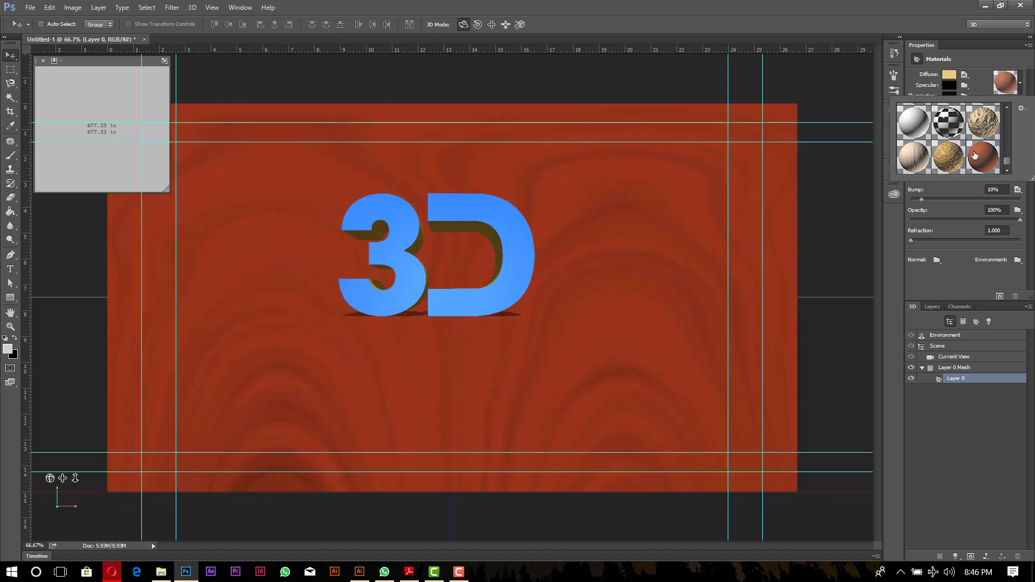
click(949, 158)
click(913, 164)
click(979, 128)
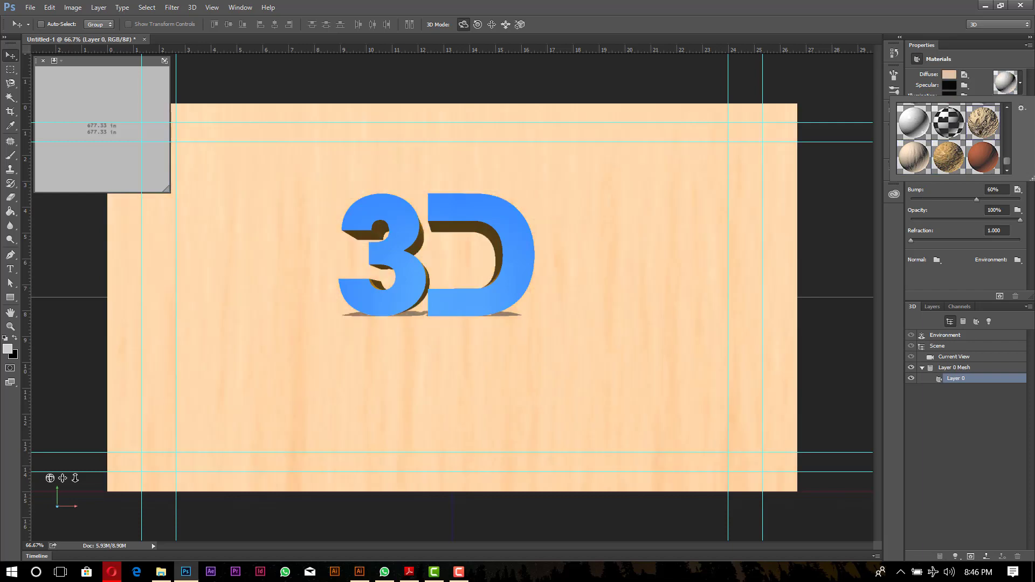
Step: Try stone, blue, yellow and black presets, settling on the plain grey material
scroll(938, 135, up, 3)
click(974, 135)
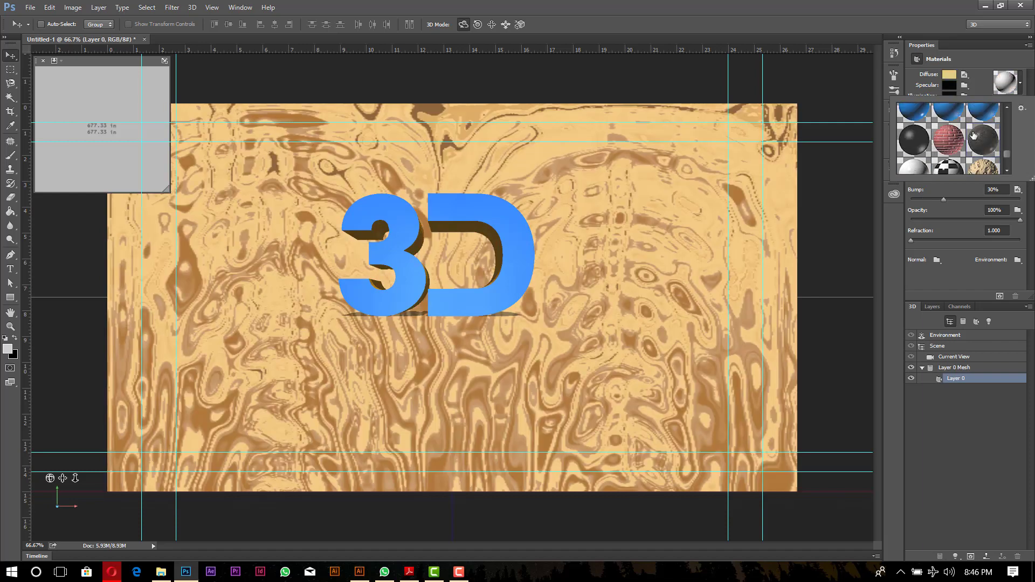
scroll(974, 137, up, 3)
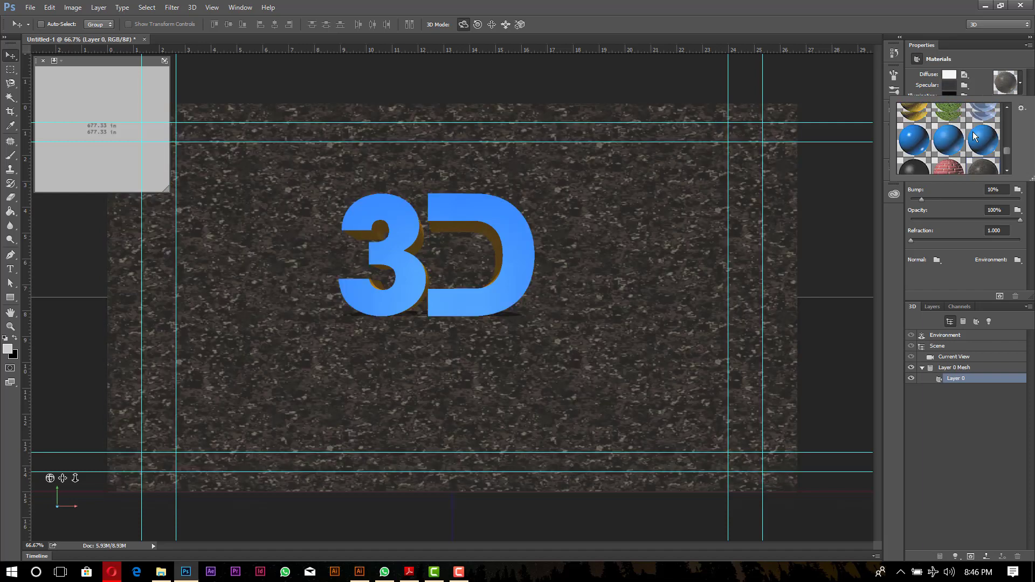
click(927, 155)
click(918, 125)
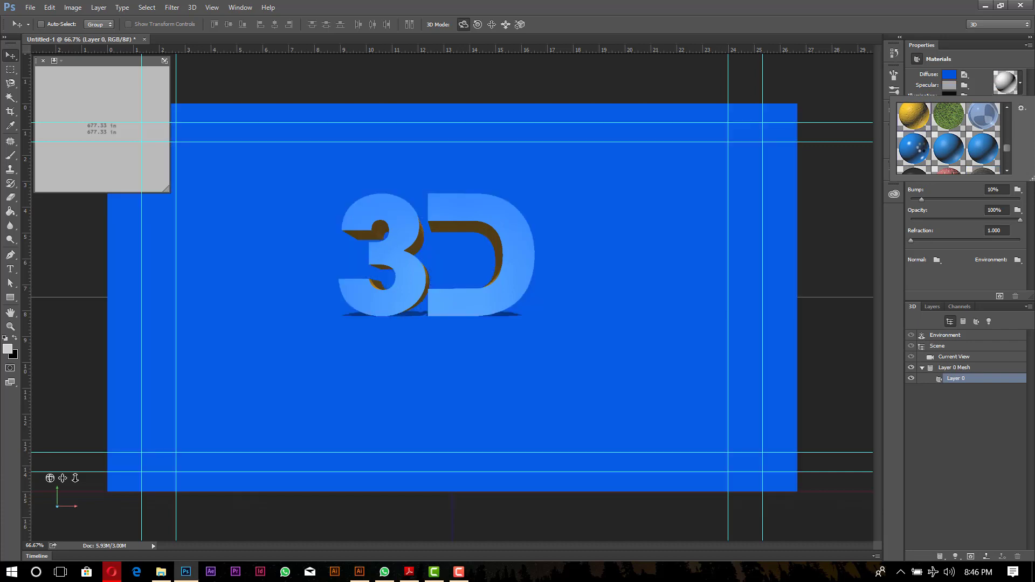
scroll(923, 152, down, 1)
scroll(923, 153, down, 1)
click(917, 144)
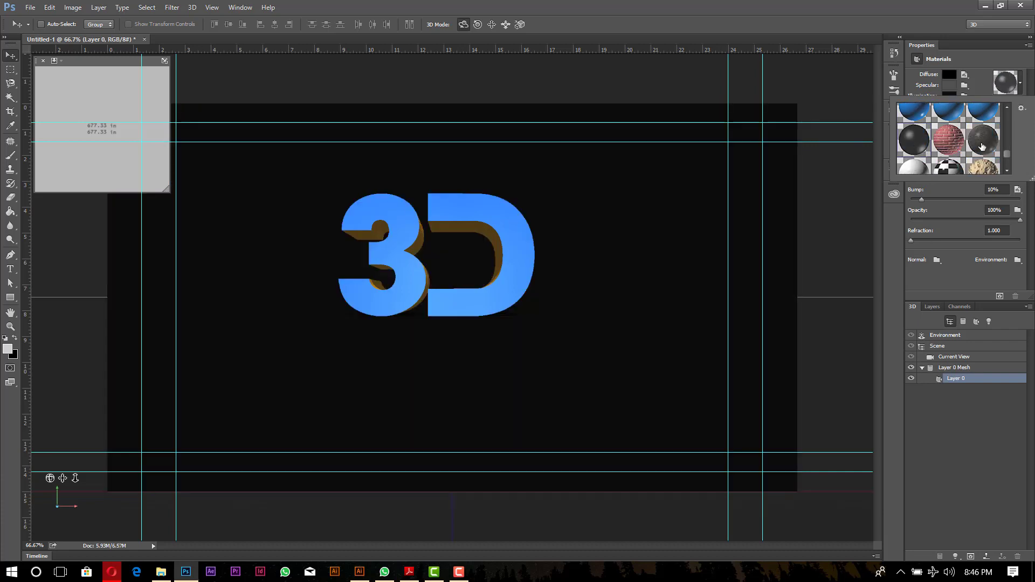
scroll(949, 155, up, 2)
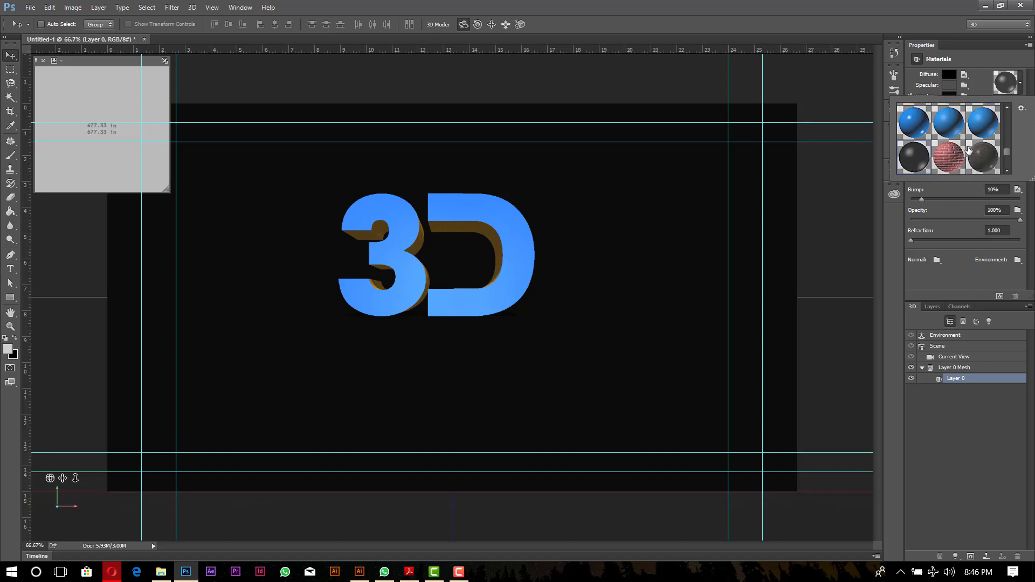
scroll(949, 155, down, 2)
scroll(987, 146, up, 3)
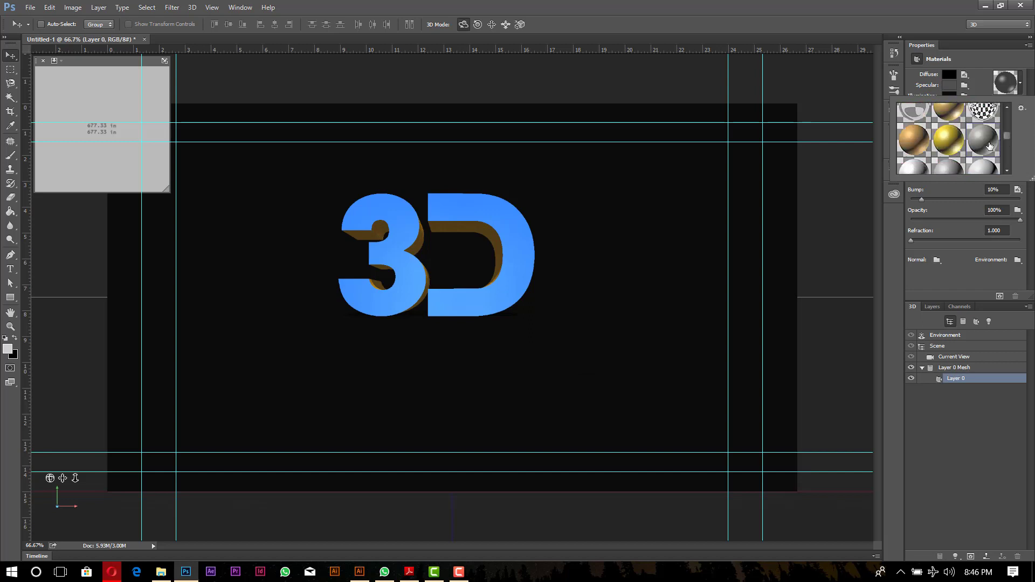
click(990, 145)
scroll(989, 145, up, 2)
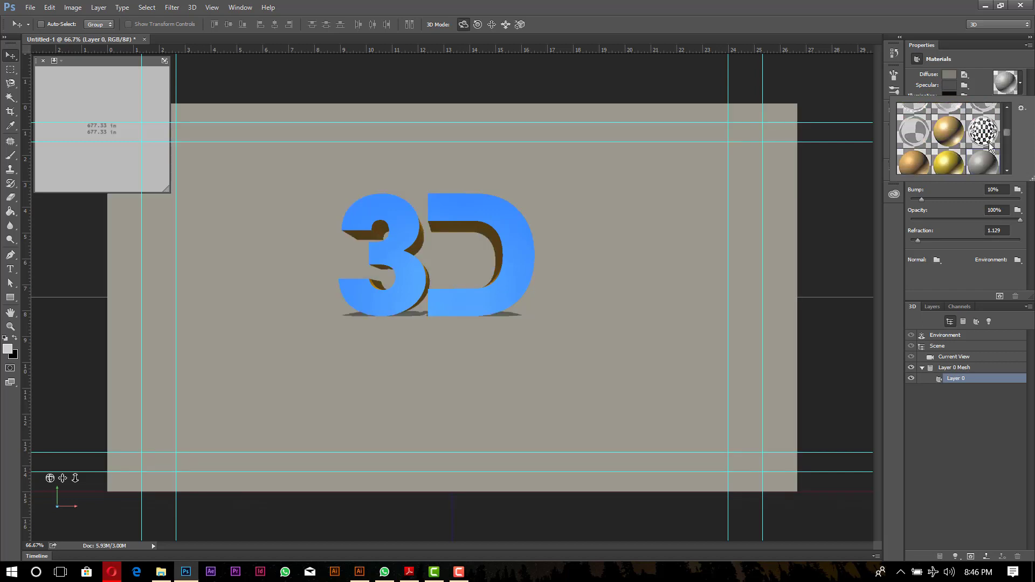
Step: Darken the background's diffuse colour to a warm grey of R 79, G 77, B 68
click(981, 57)
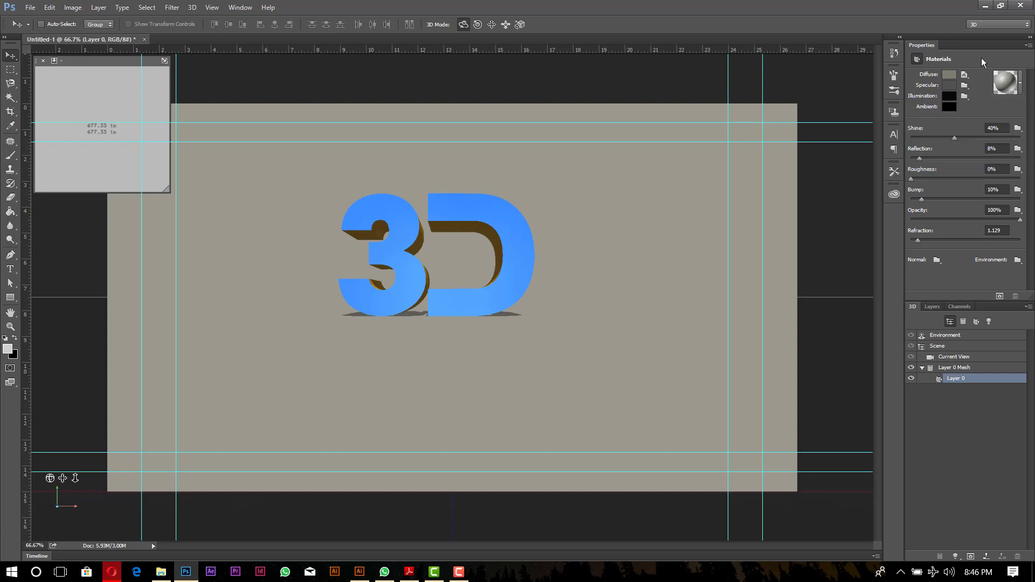
click(949, 74)
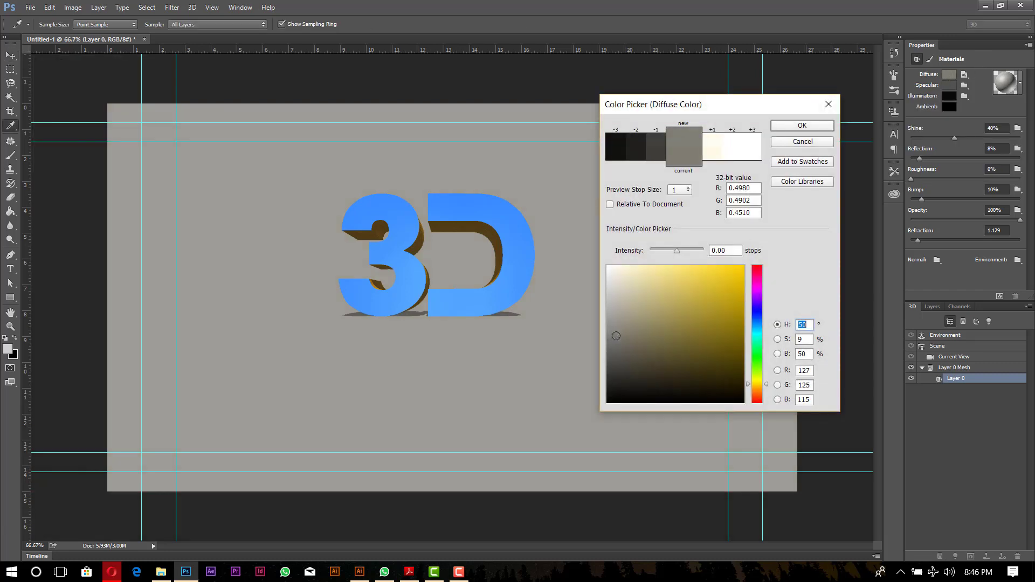
mouse_move(614, 335)
mouse_down()
mouse_move(611, 364)
mouse_move(625, 360)
mouse_up()
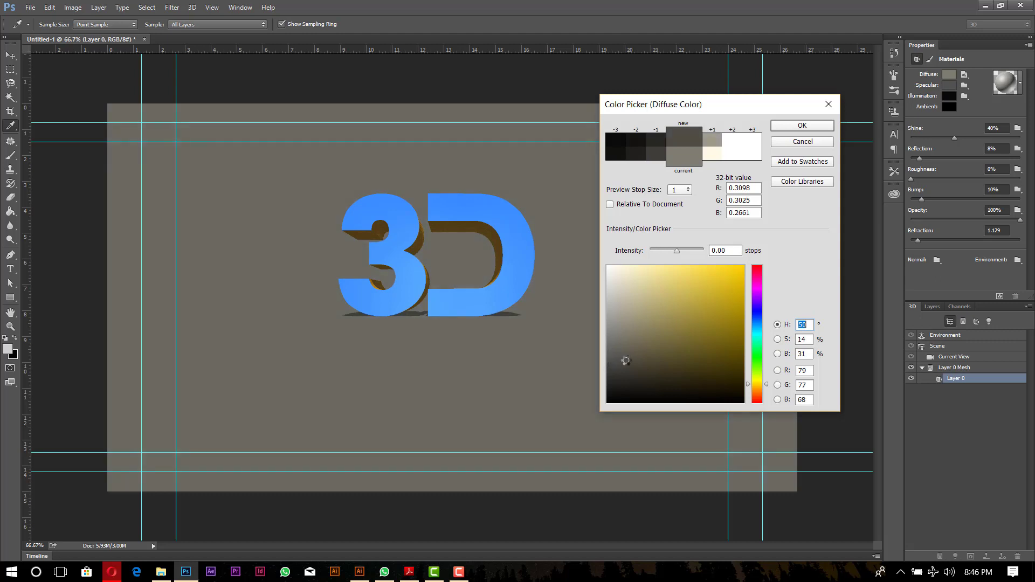
click(791, 127)
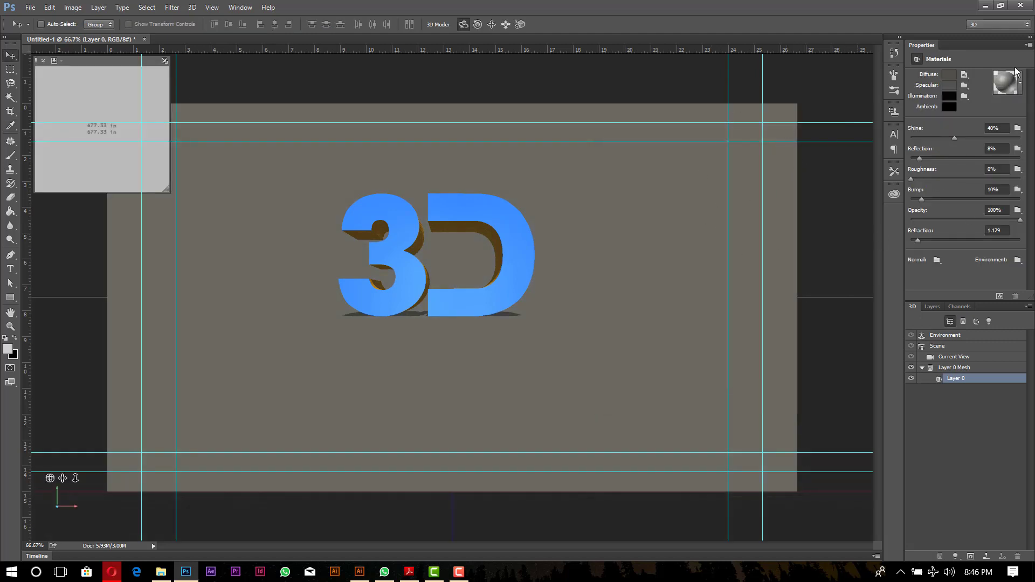
Step: Select both the text and background layers and merge them with 3D > Merge 3D Layers
click(937, 307)
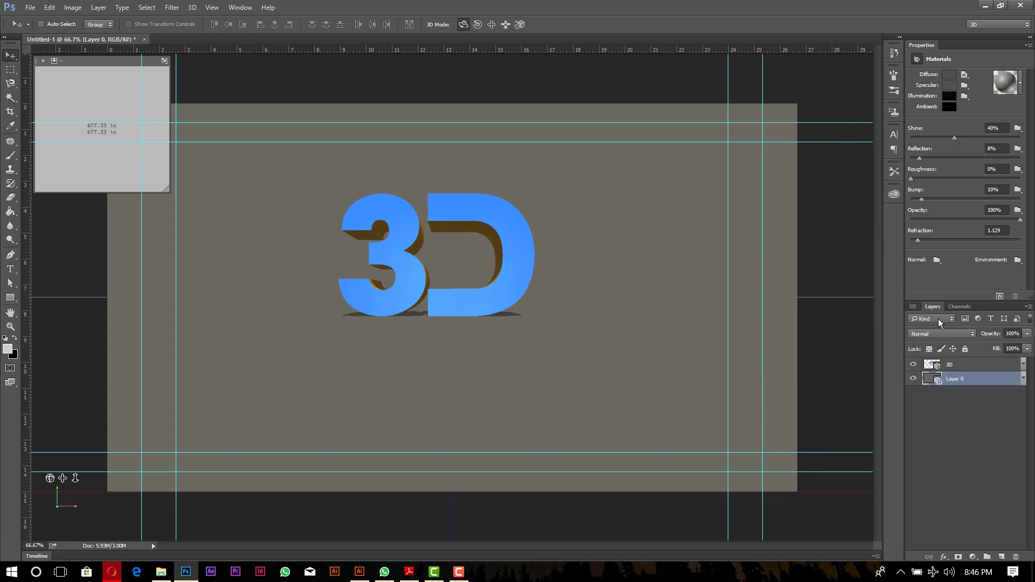
shift+click(955, 370)
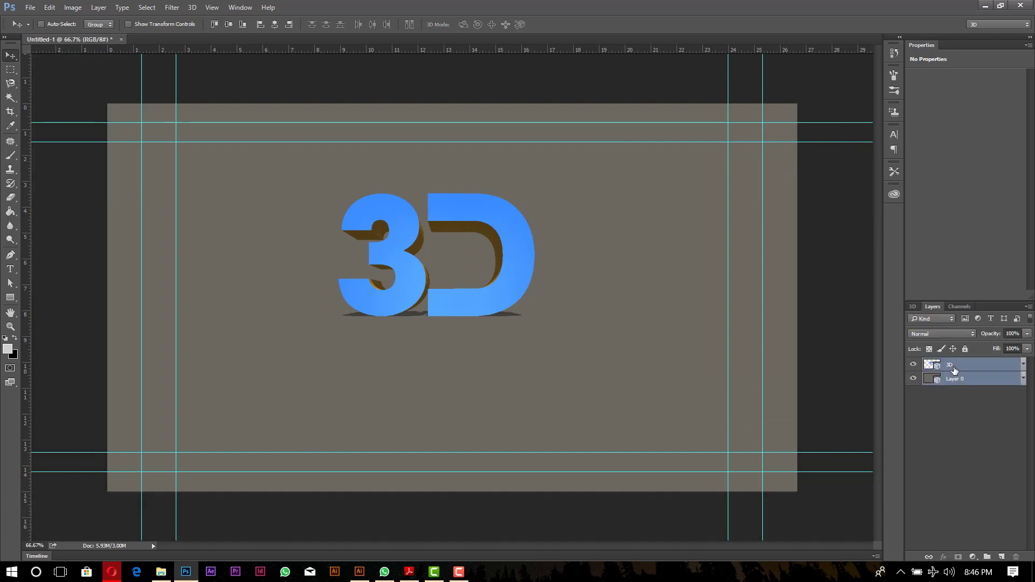
click(190, 8)
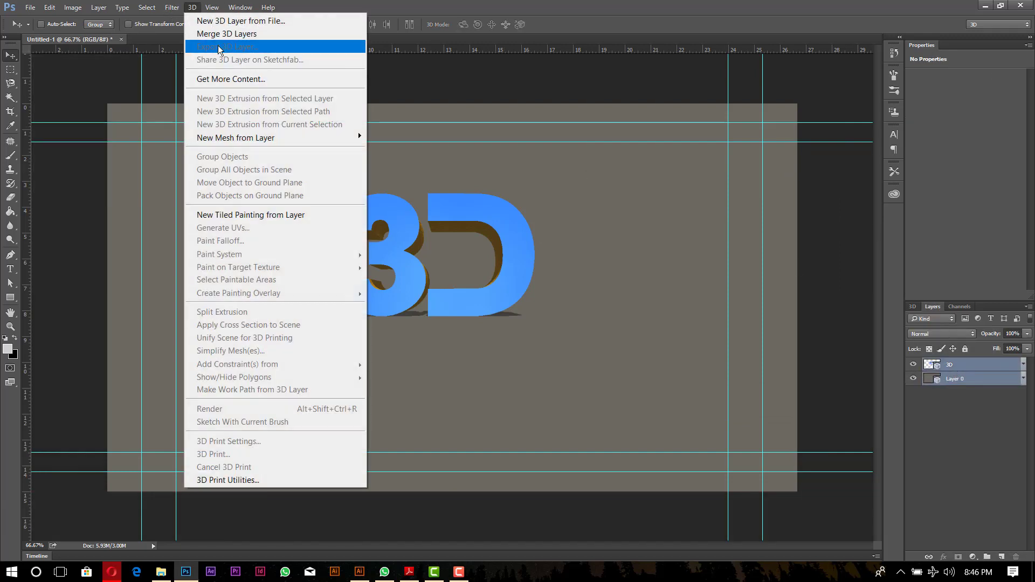
click(232, 37)
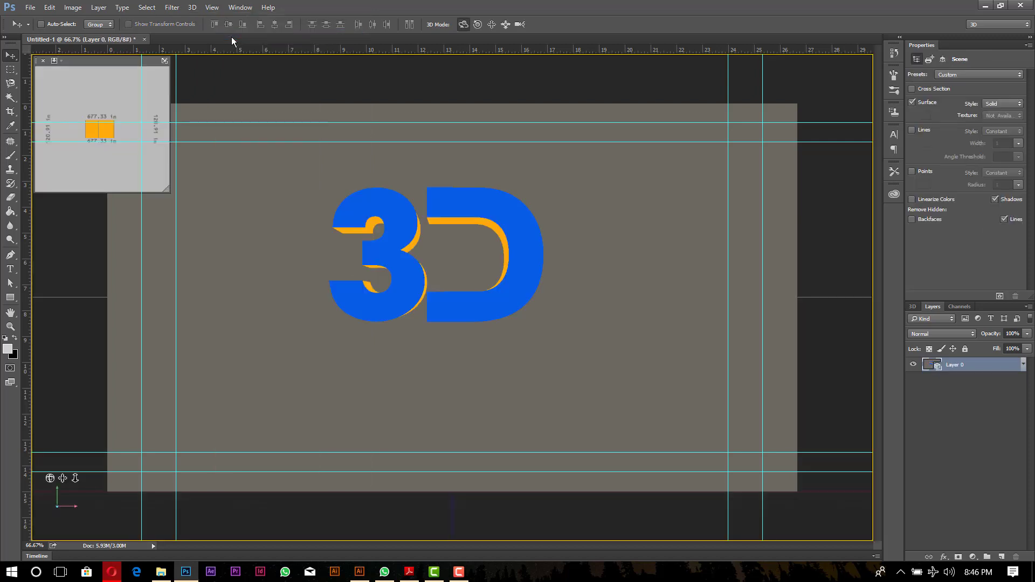
Step: Render the merged 3D scene on Layer 0, then rasterize it into a pixel layer
right_click(958, 366)
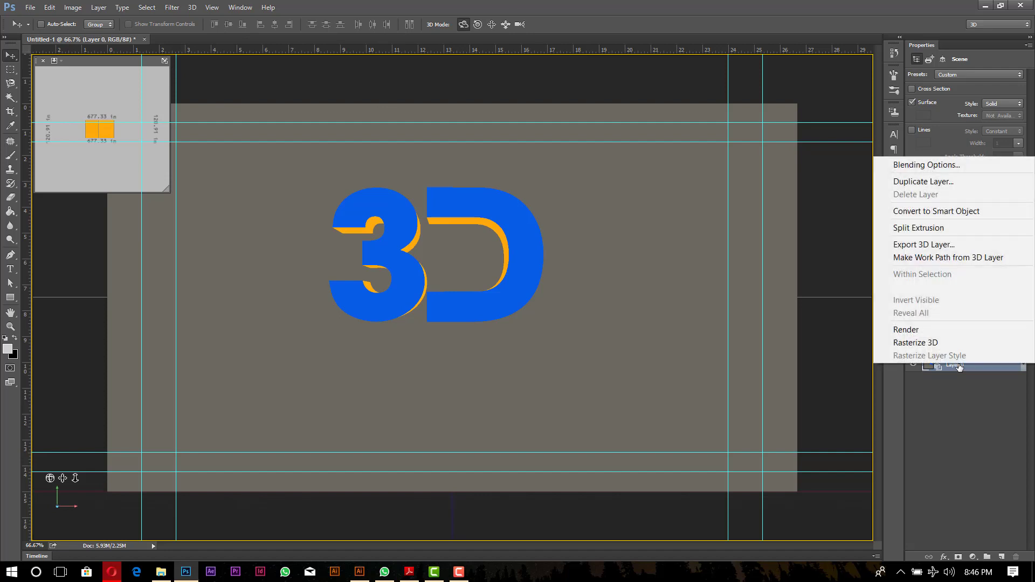
click(916, 330)
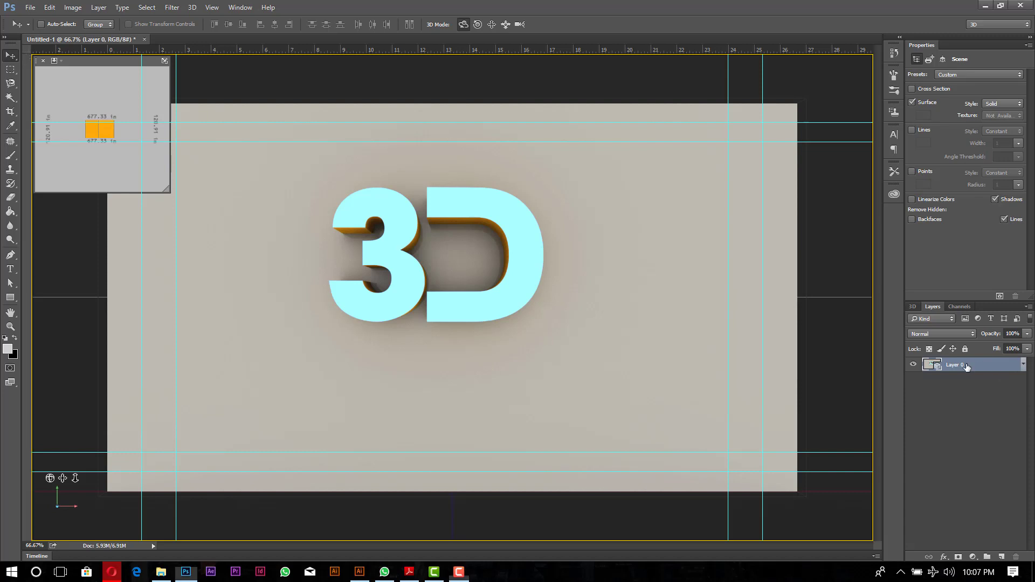
right_click(948, 369)
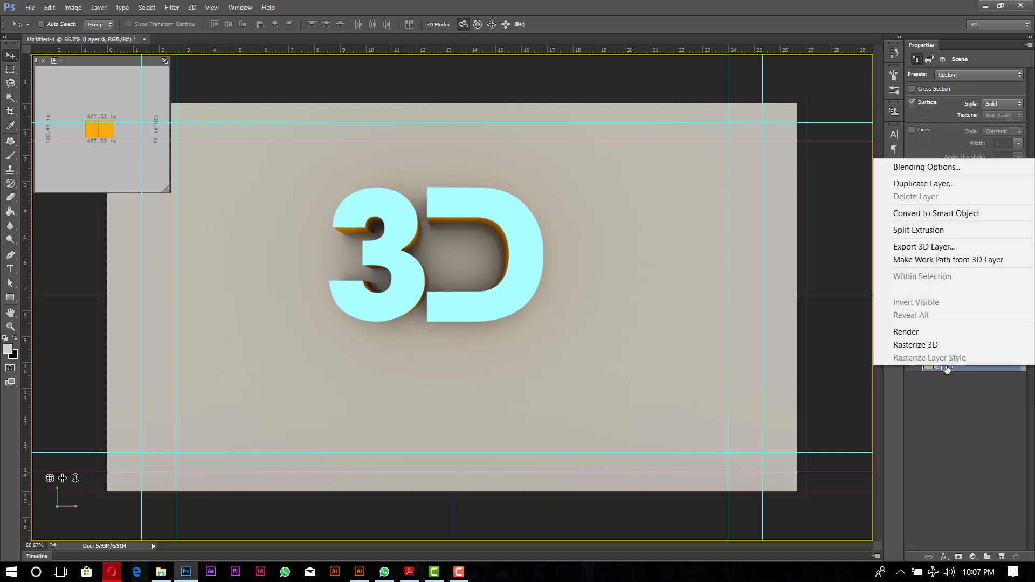
click(915, 342)
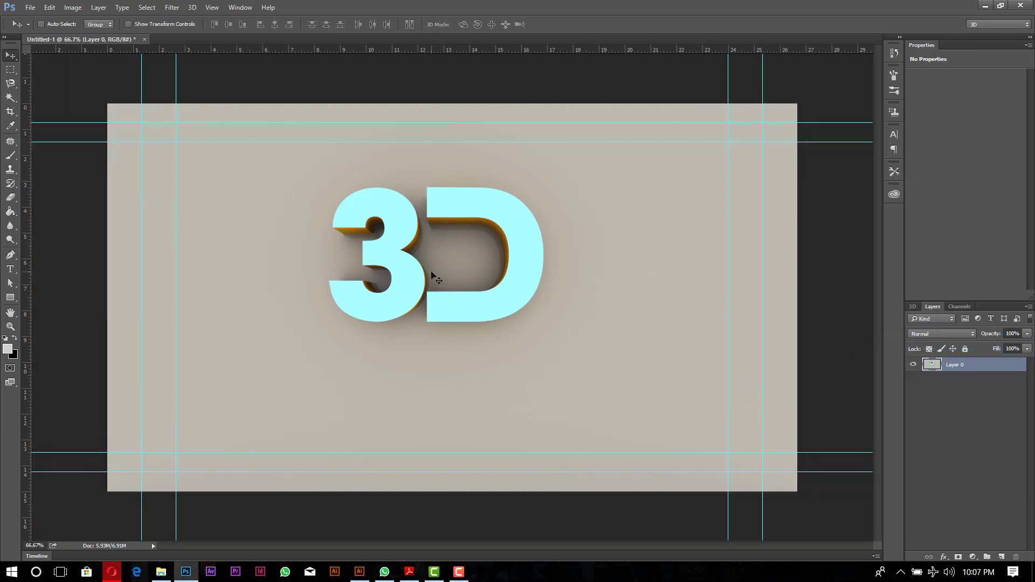
Step: Add a new empty Layer 1 and switch to the Magic Wand tool
click(1002, 557)
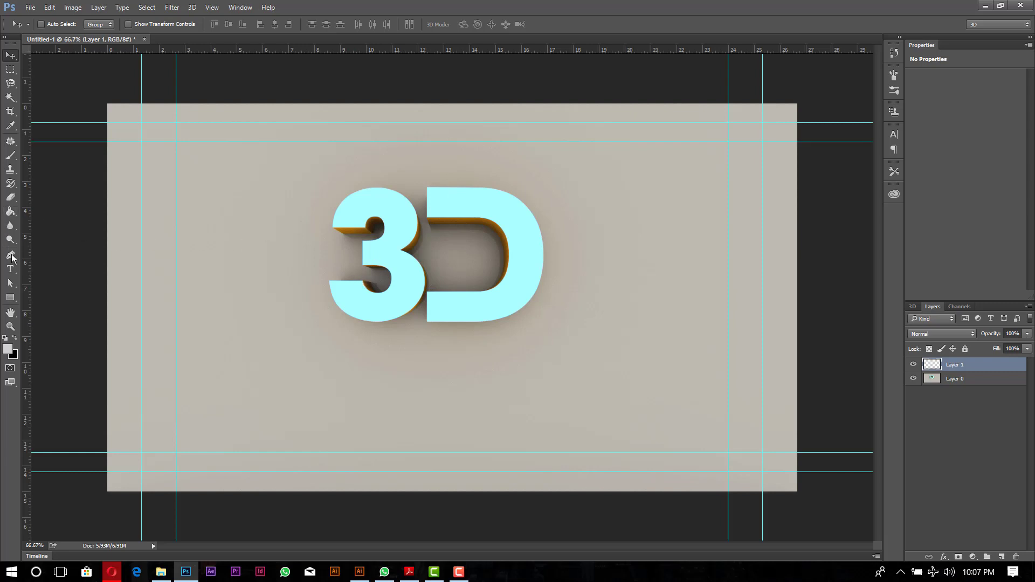
click(16, 101)
click(60, 106)
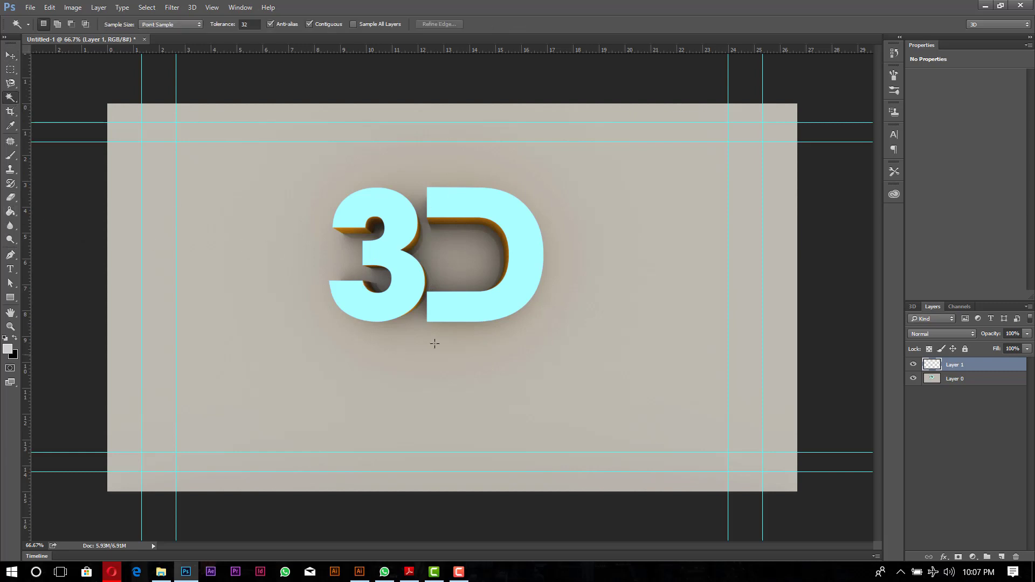
click(368, 200)
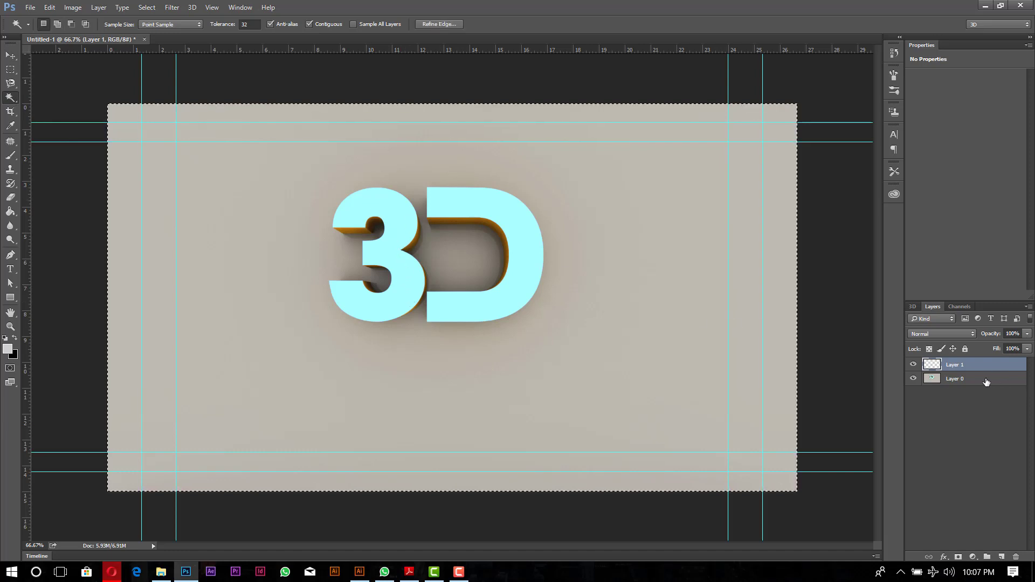
Step: Magic Wand-select the front faces of the 3 and D on Layer 0, then activate Layer 1
key(alt+bracketleft)
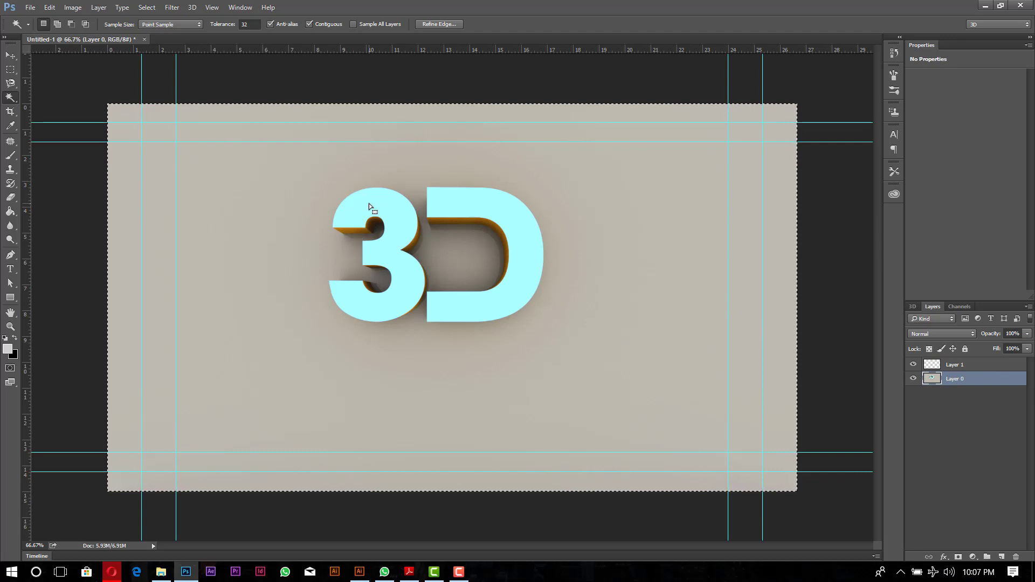
key(ctrl+d)
click(361, 208)
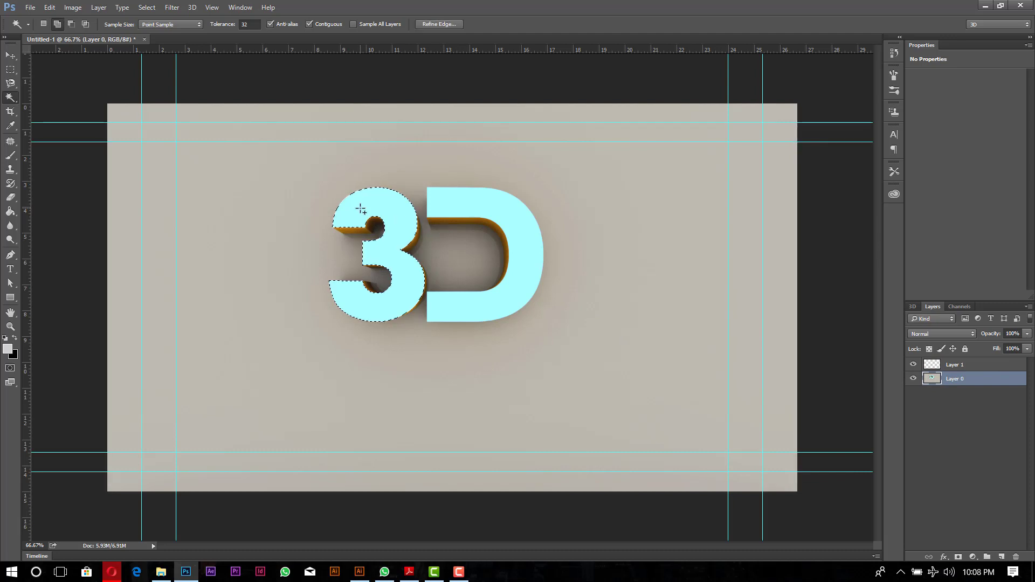
shift+click(473, 208)
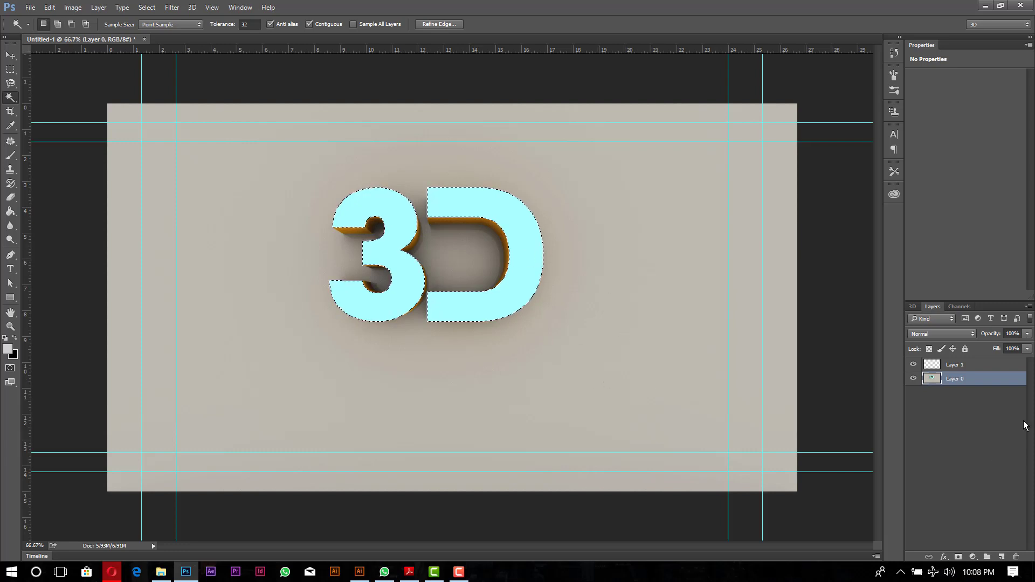
click(969, 365)
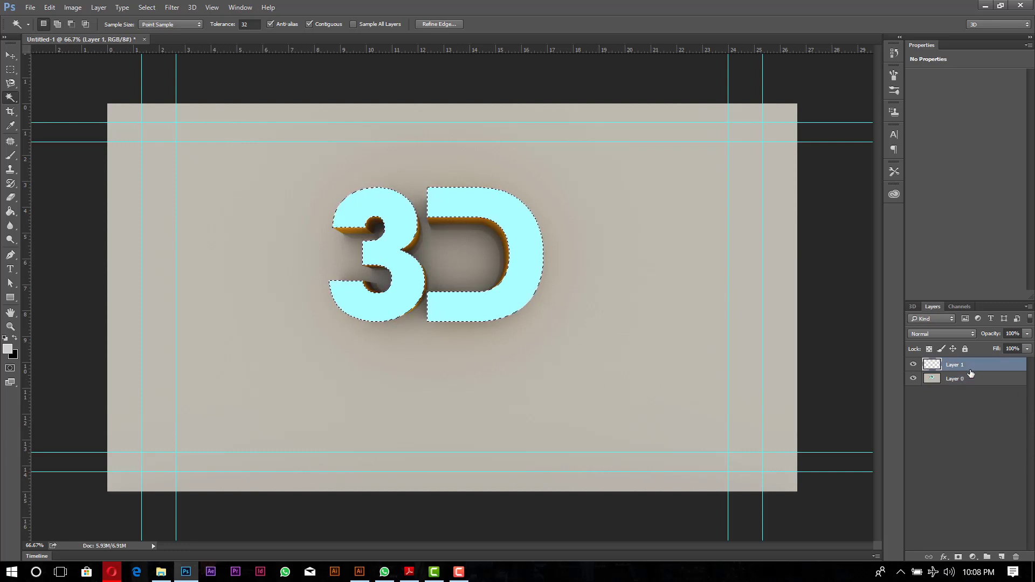
Step: Set the foreground colour to purple #893972
click(6, 349)
click(757, 148)
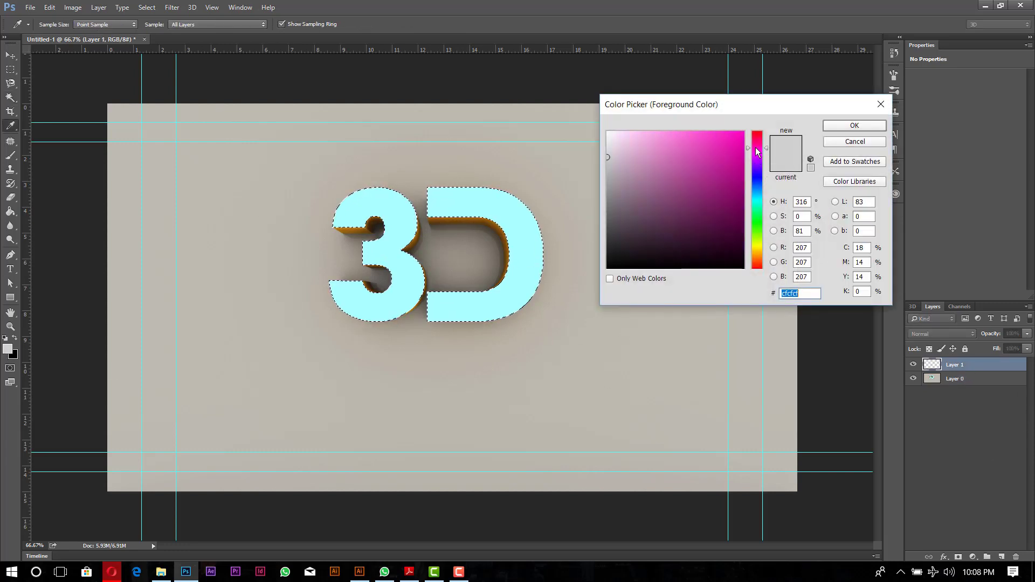
drag(671, 206, 687, 195)
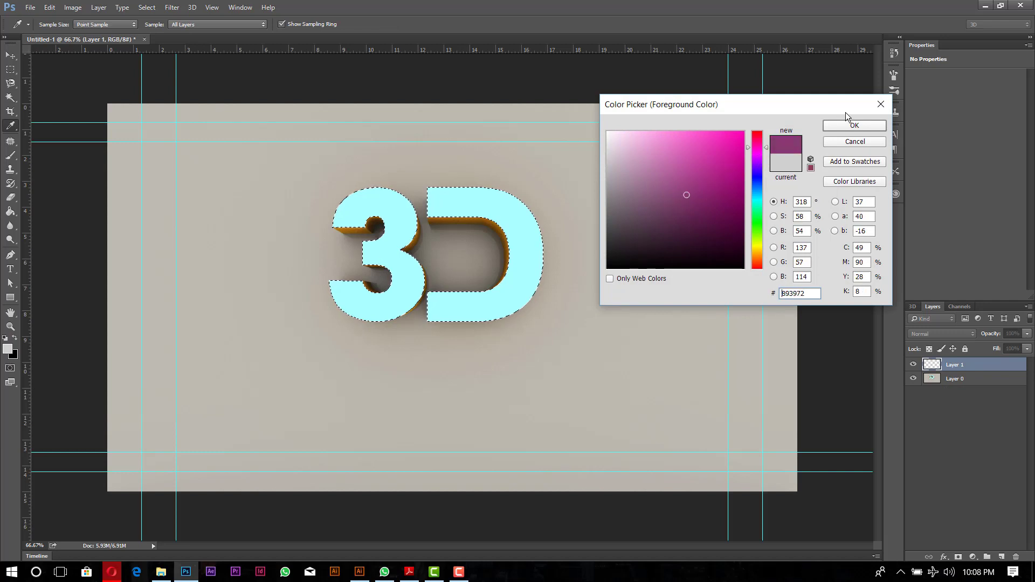
click(853, 126)
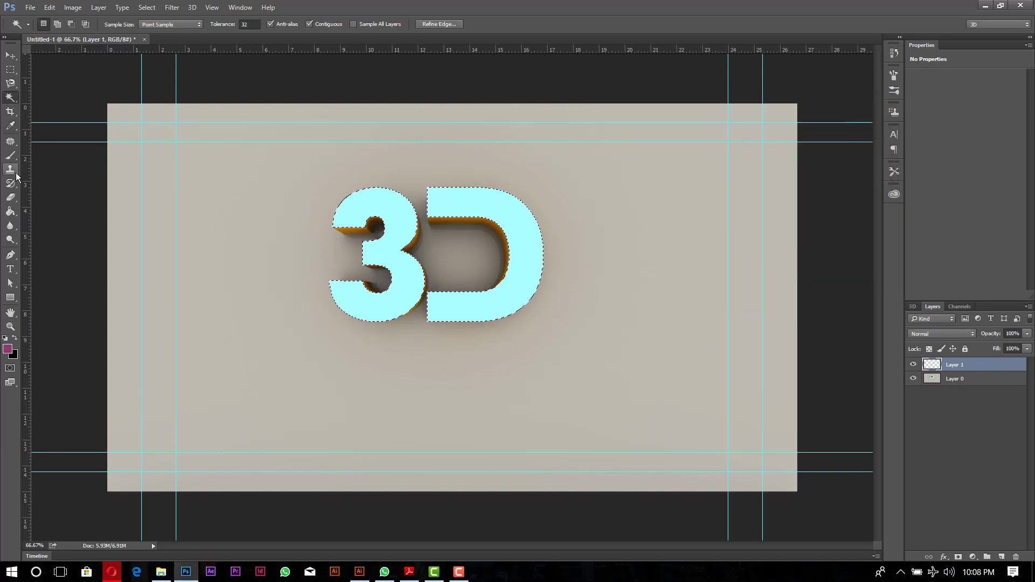
Step: Paint Bucket-fill the selected letter faces on Layer 1 with the purple
click(10, 211)
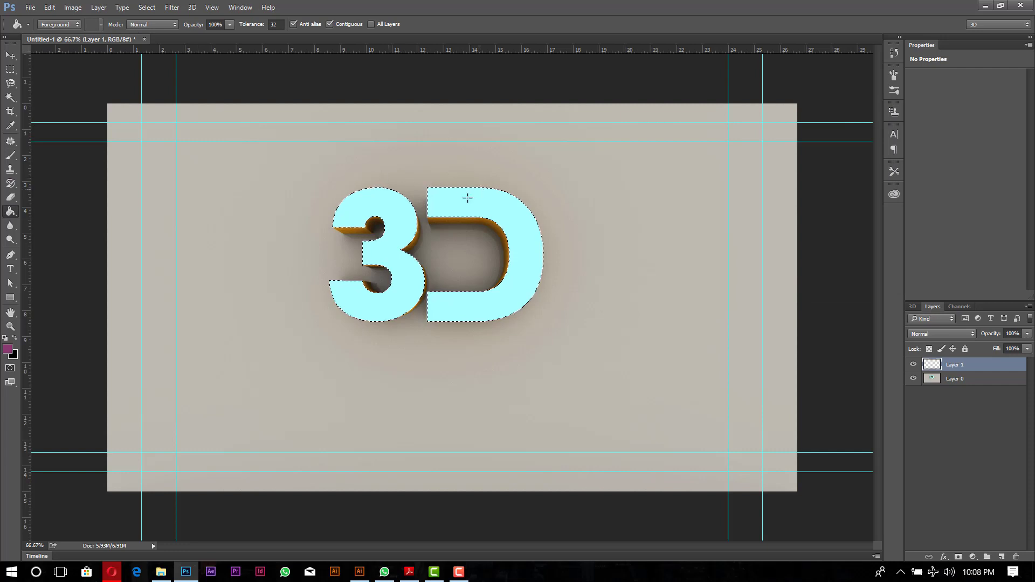
click(395, 210)
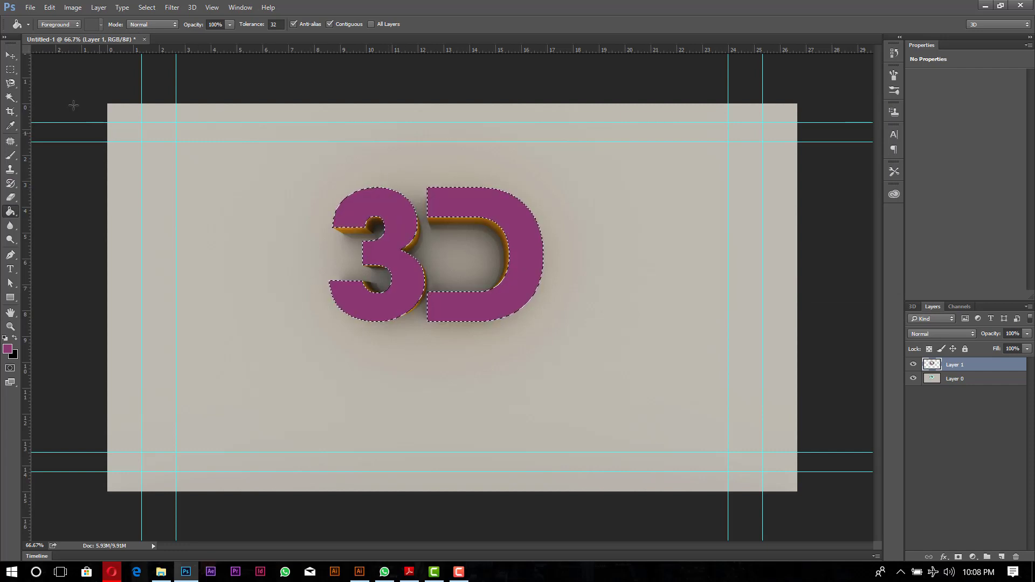
click(146, 7)
mouse_move(243, 182)
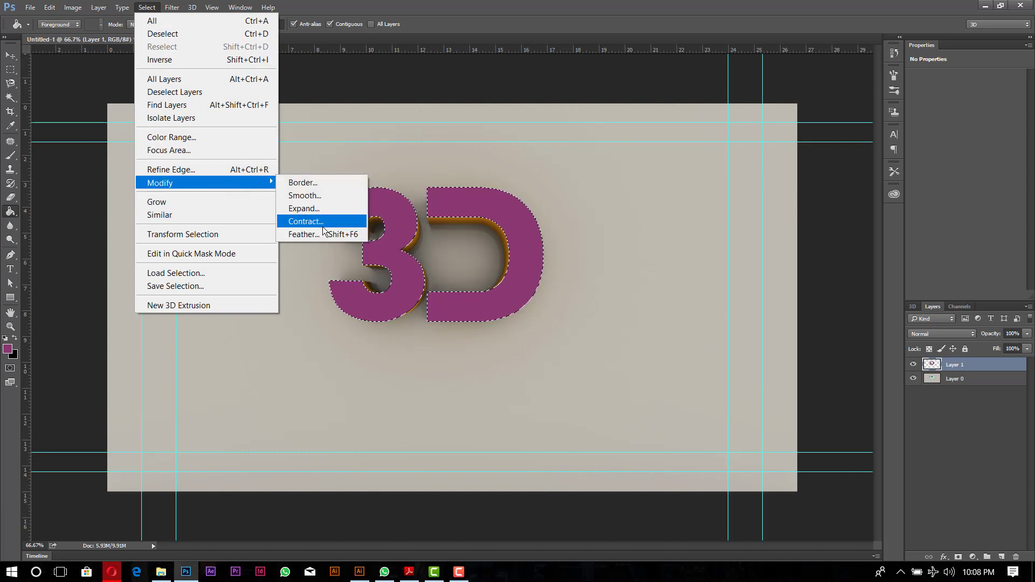
Step: Contract the selection by 5 px and use it as a layer mask on Layer 1
click(305, 222)
click(573, 192)
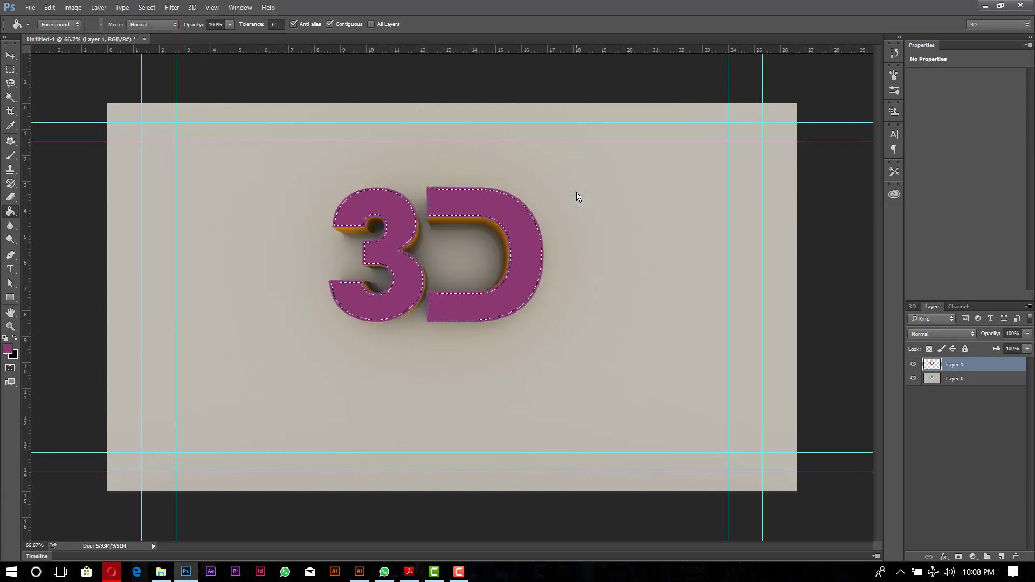
click(959, 557)
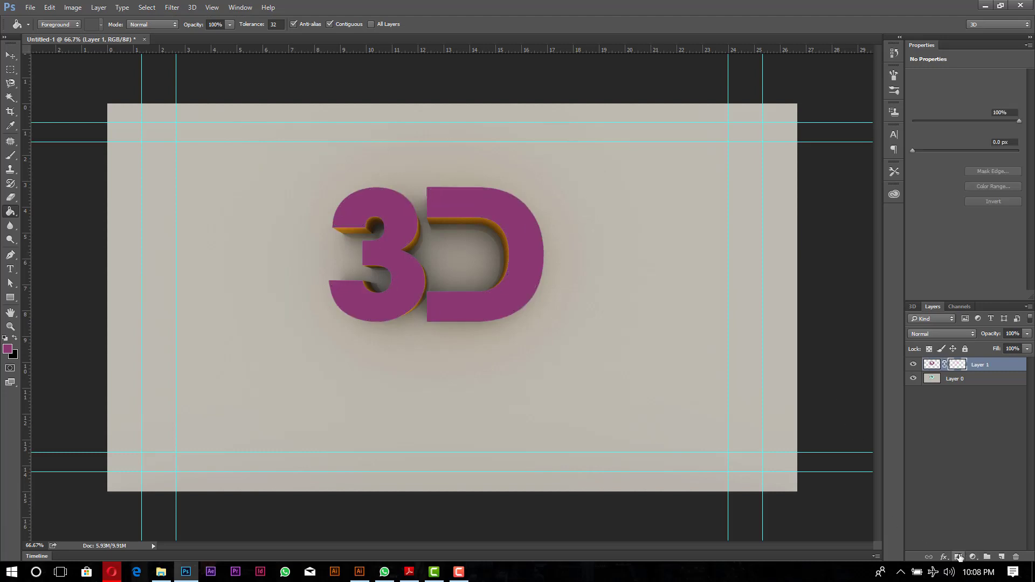
click(11, 55)
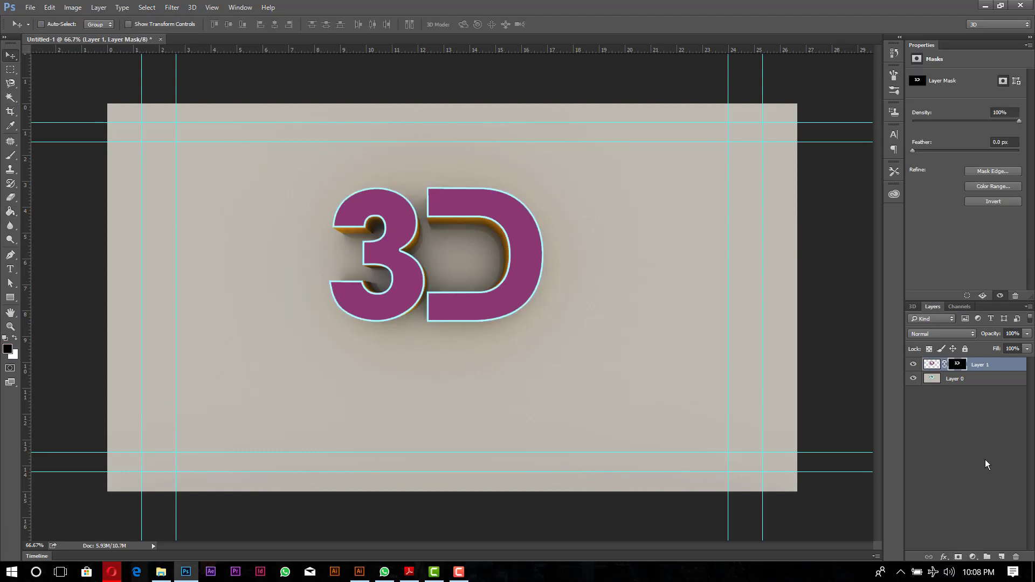
click(974, 557)
Step: Add a Color Balance layer with midtones Red +62, Magenta -36 and Yellow -18
click(974, 558)
click(974, 557)
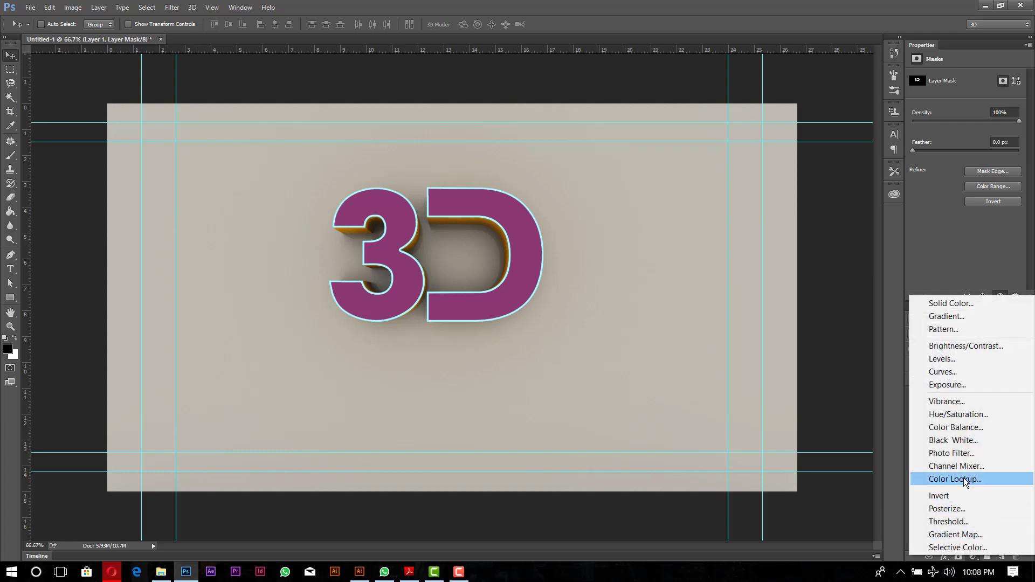
click(954, 428)
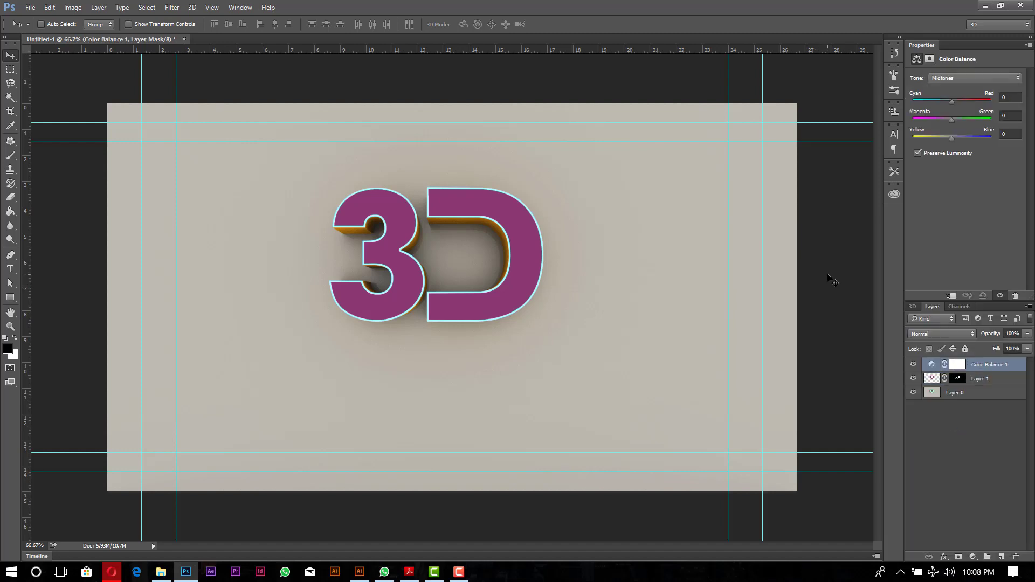
drag(951, 101, 959, 102)
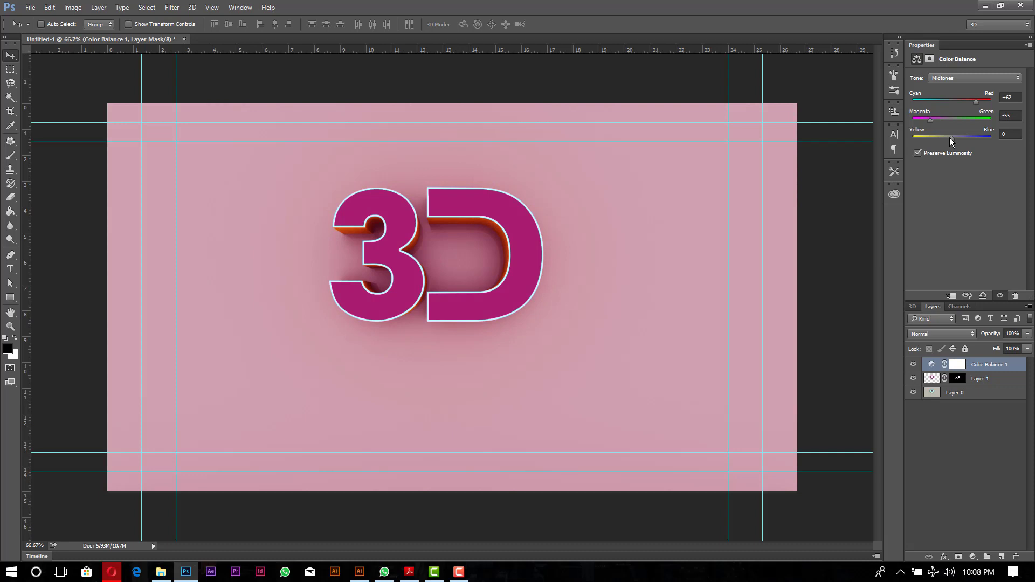
mouse_move(950, 137)
mouse_down()
mouse_move(939, 135)
mouse_move(956, 134)
mouse_up()
drag(939, 119, 937, 119)
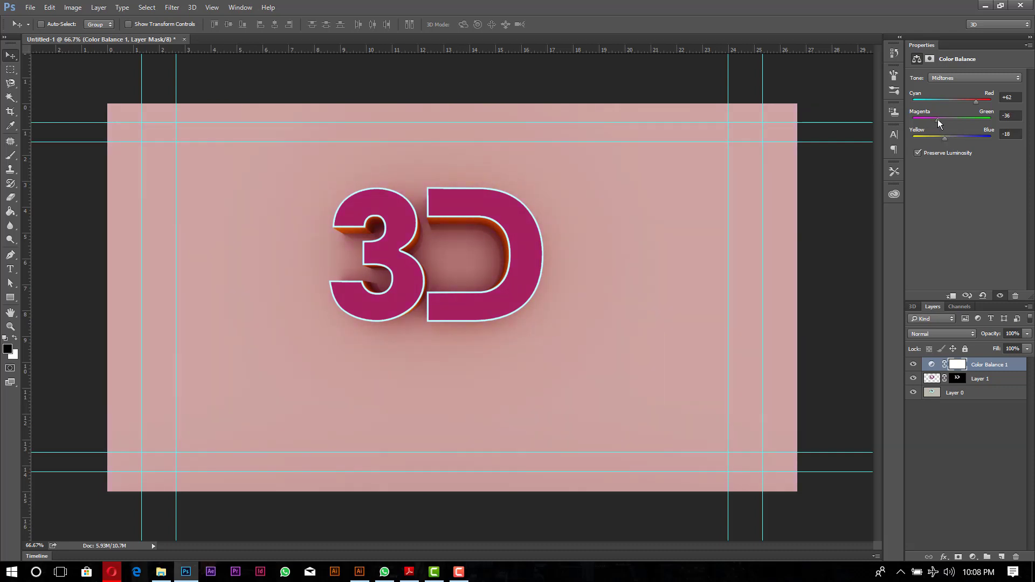
click(977, 380)
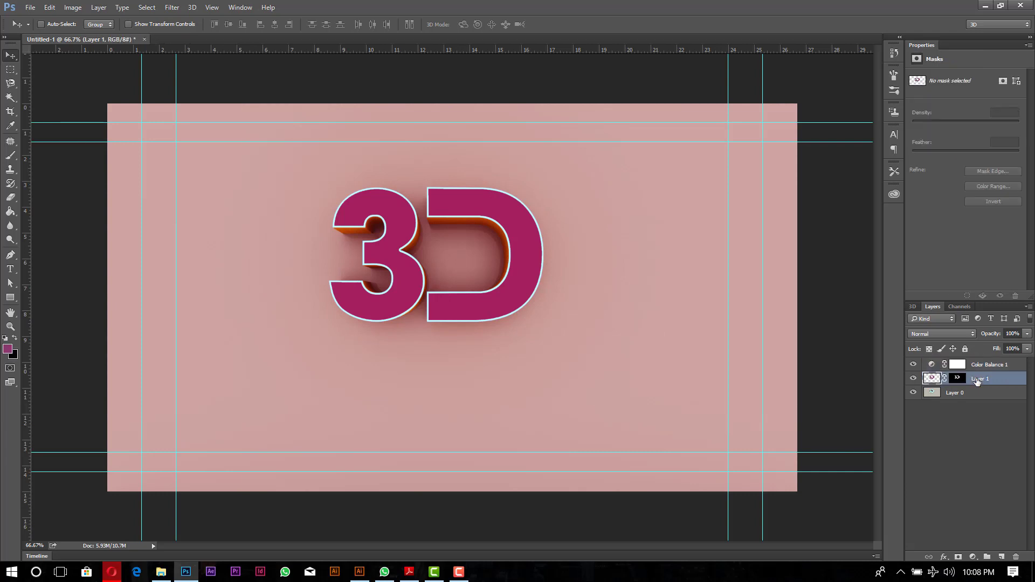